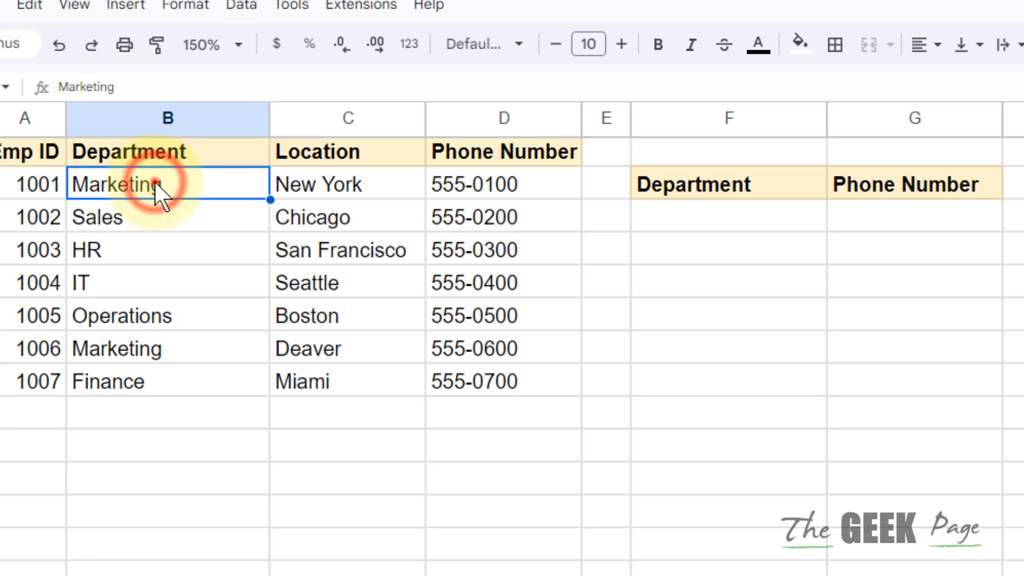
# Step: Examine the source table's Department and Phone Number columns and the empty lookup cells under the matching headers in columns F and G
pyautogui.doubleClick(155, 183)
pyautogui.click(176, 265)
pyautogui.click(152, 201)
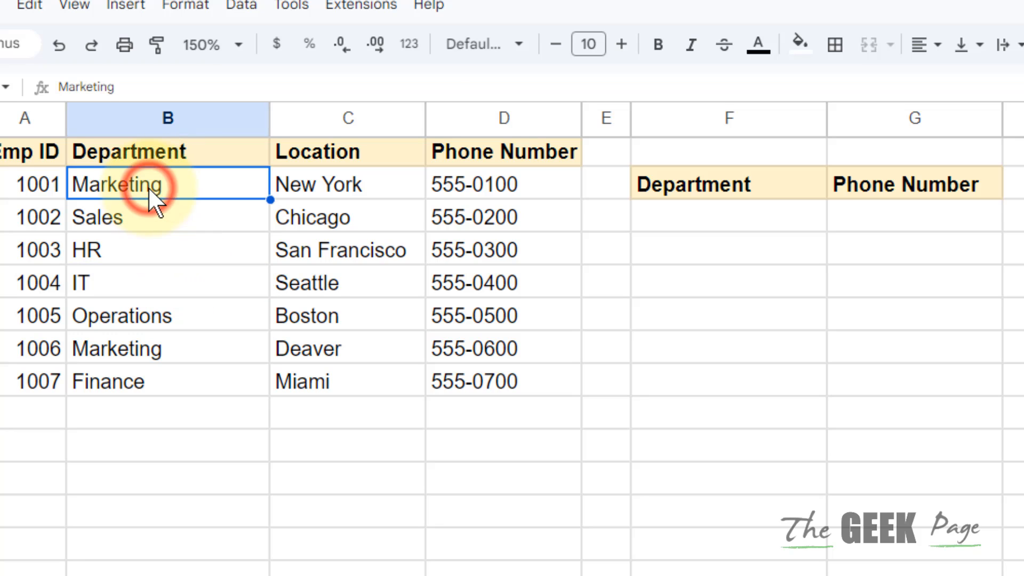
pyautogui.click(478, 195)
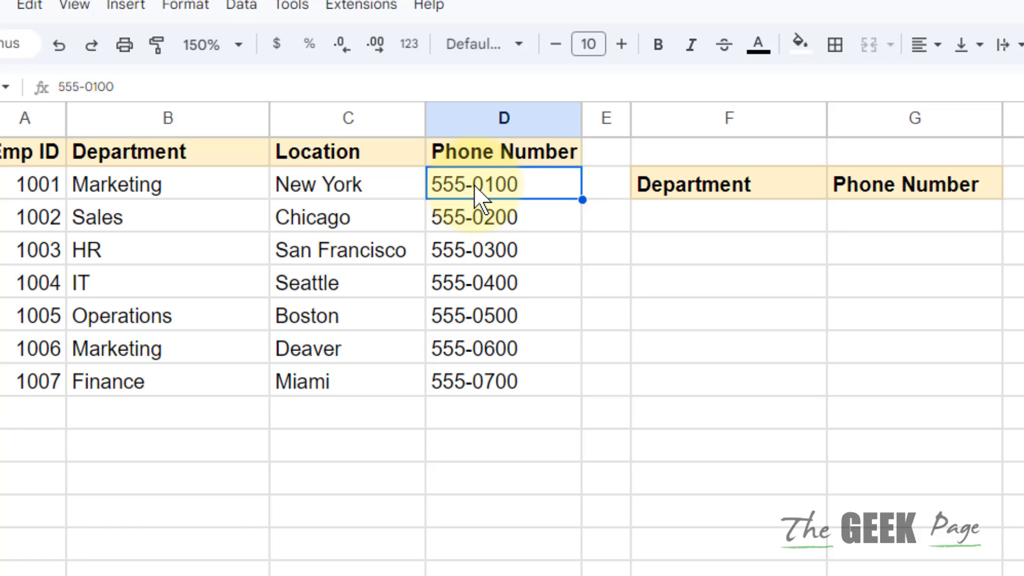
pyautogui.doubleClick(664, 220)
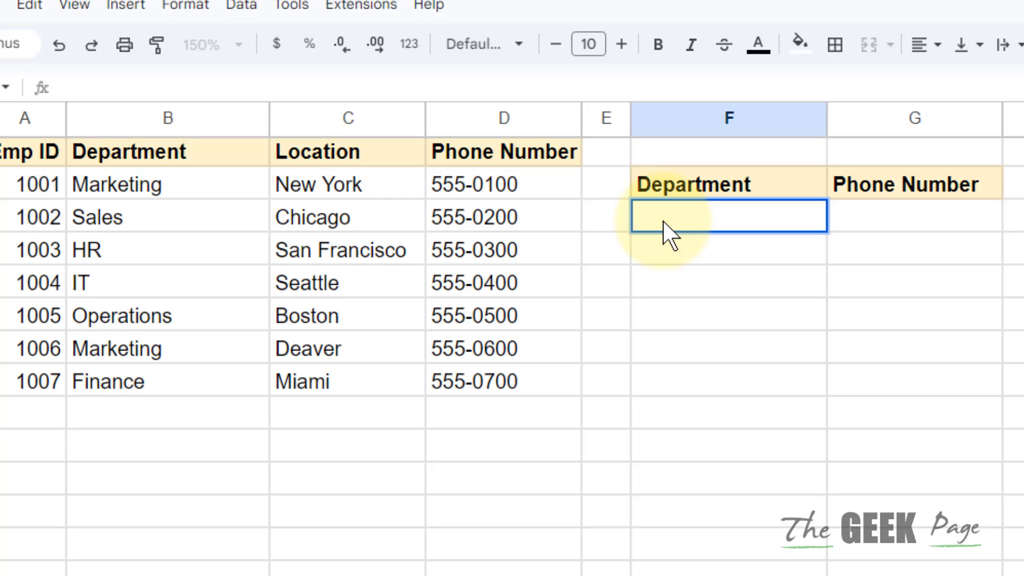
pyautogui.click(717, 186)
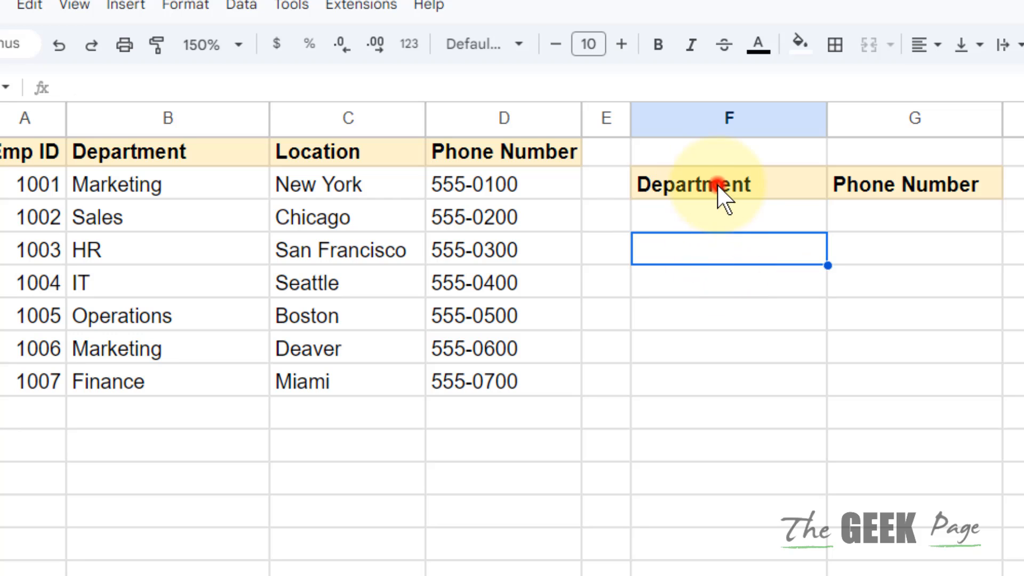
pyautogui.click(902, 230)
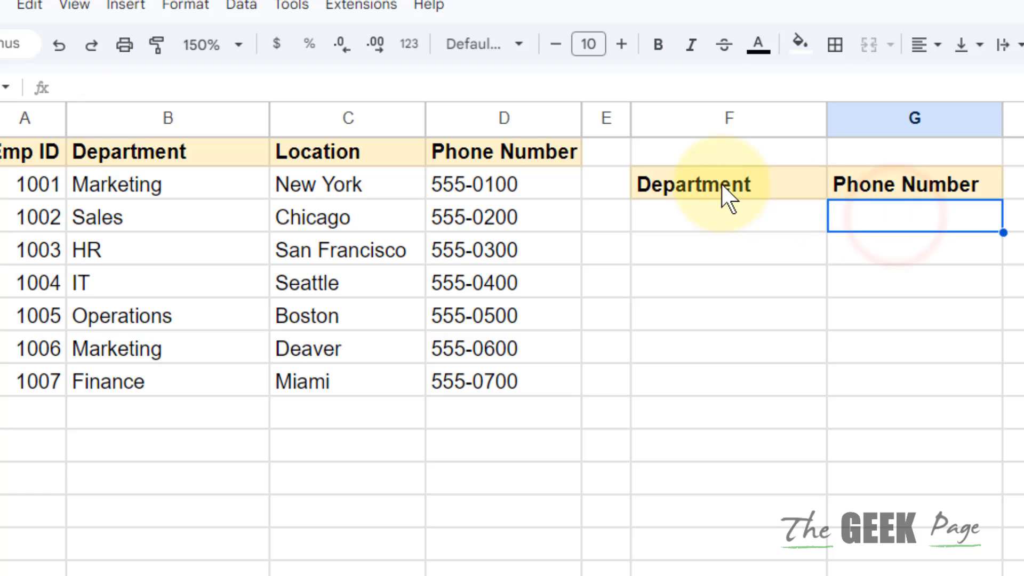
# Step: Begin a VLOOKUP formula in cell F3 using the Sales cell B3 as the search key
pyautogui.click(661, 213)
pyautogui.doubleClick(660, 213)
pyautogui.write('=')
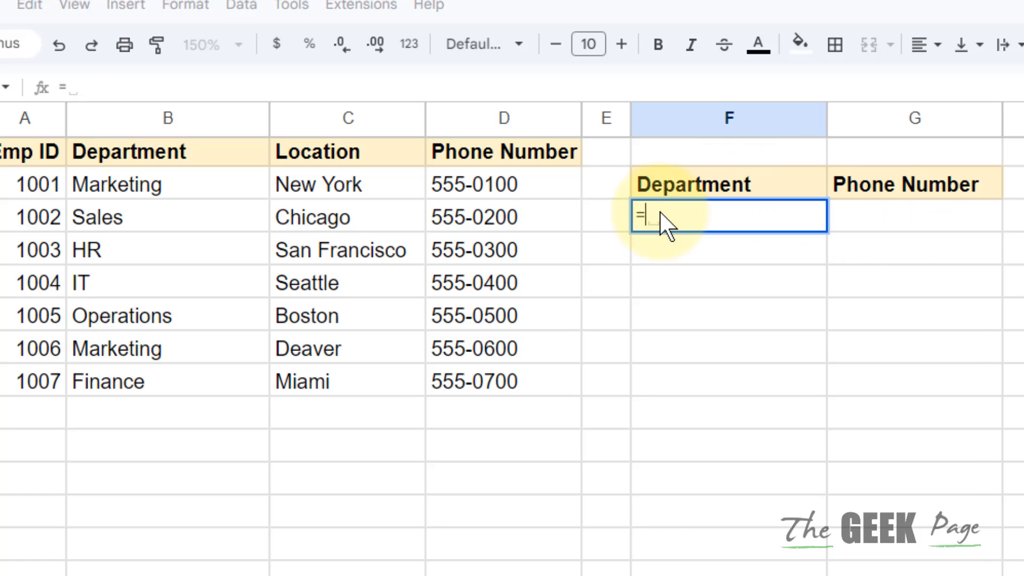
pyautogui.write('vloo')
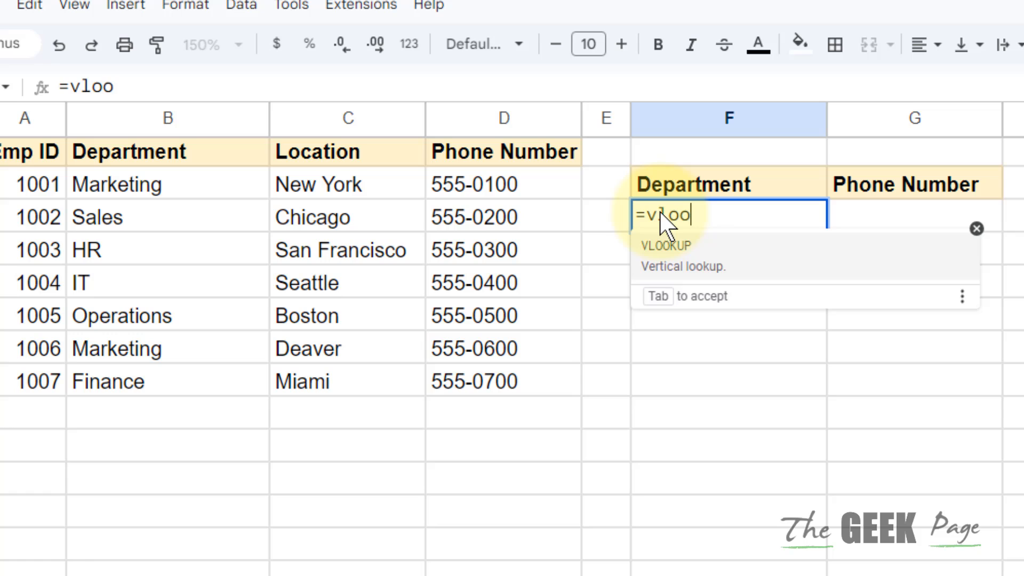
pyautogui.click(696, 266)
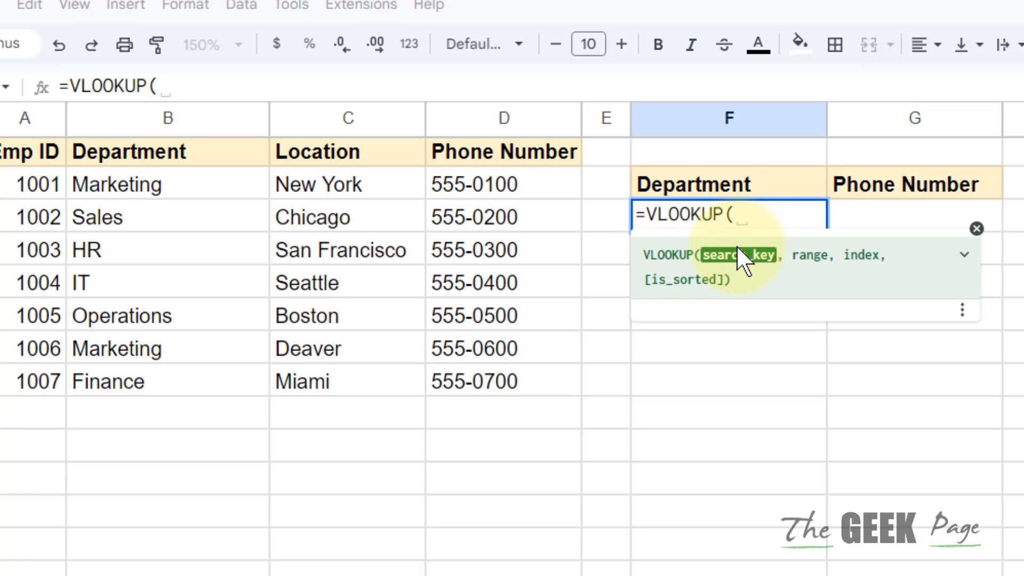
pyautogui.click(118, 222)
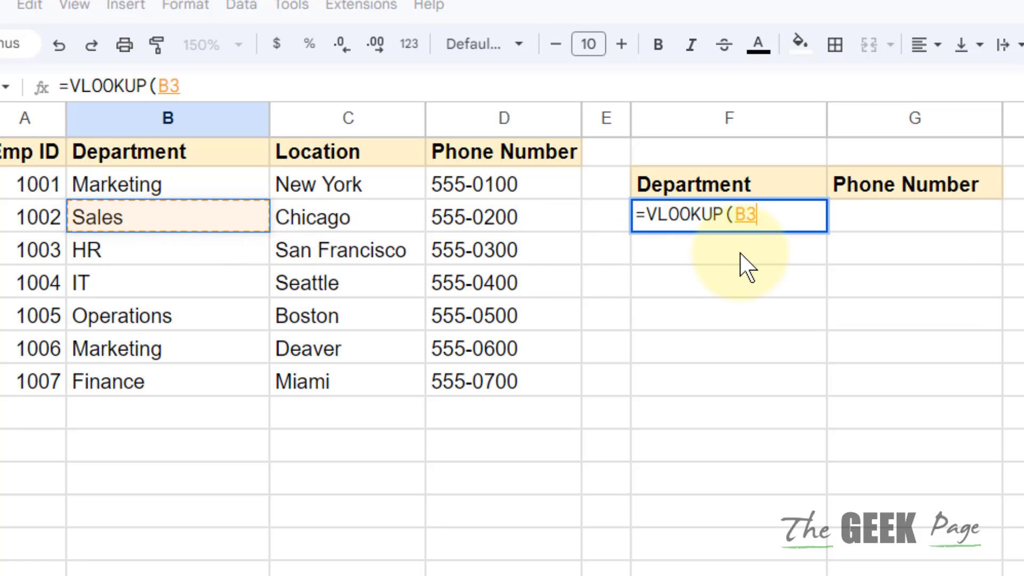
# Step: Add B2:D8 as the lookup range in the VLOOKUP formula in F3
pyautogui.write(',')
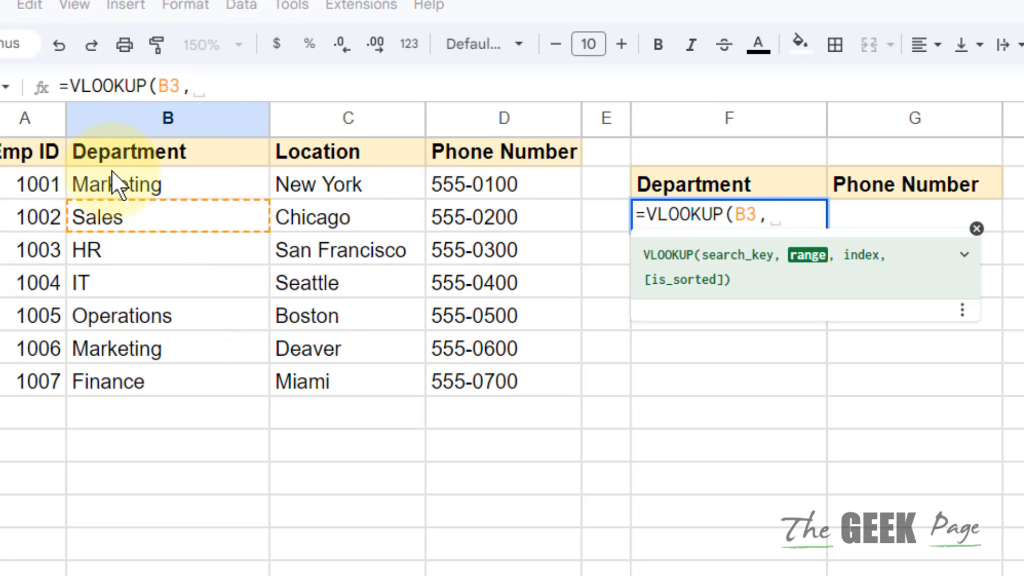
pyautogui.moveTo(82, 176); pyautogui.dragTo(510, 375)
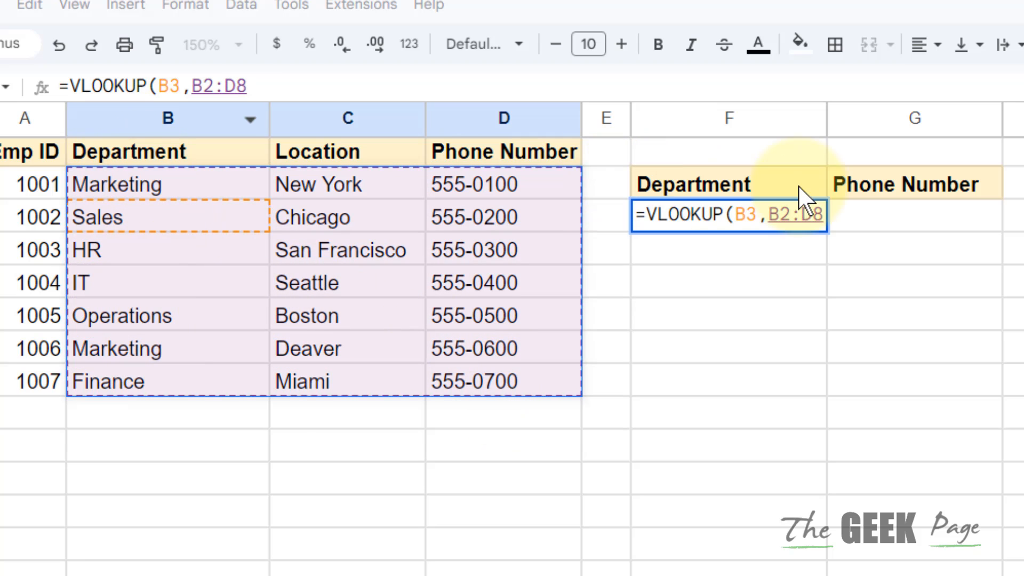
pyautogui.doubleClick(747, 215)
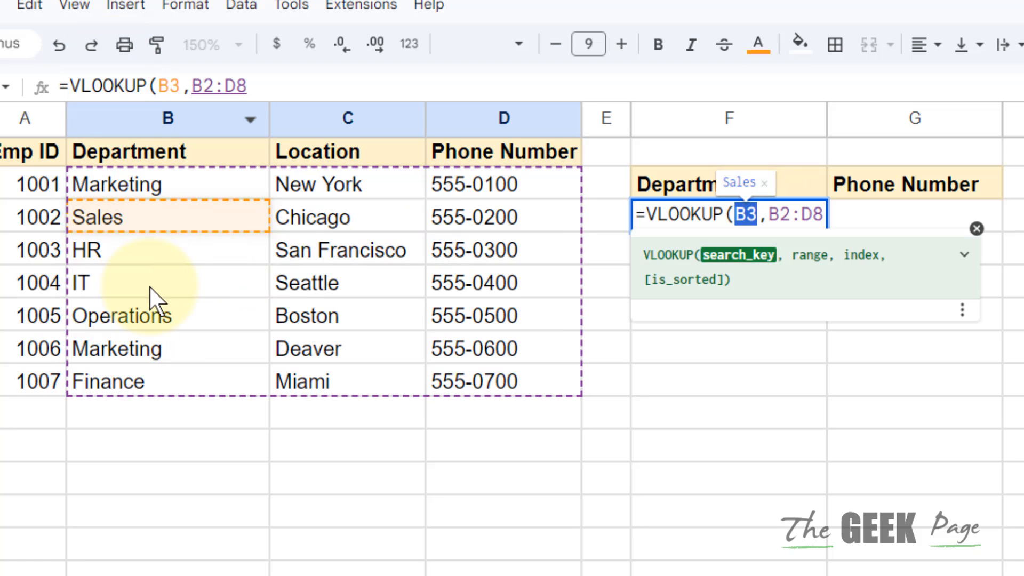
pyautogui.click(823, 215)
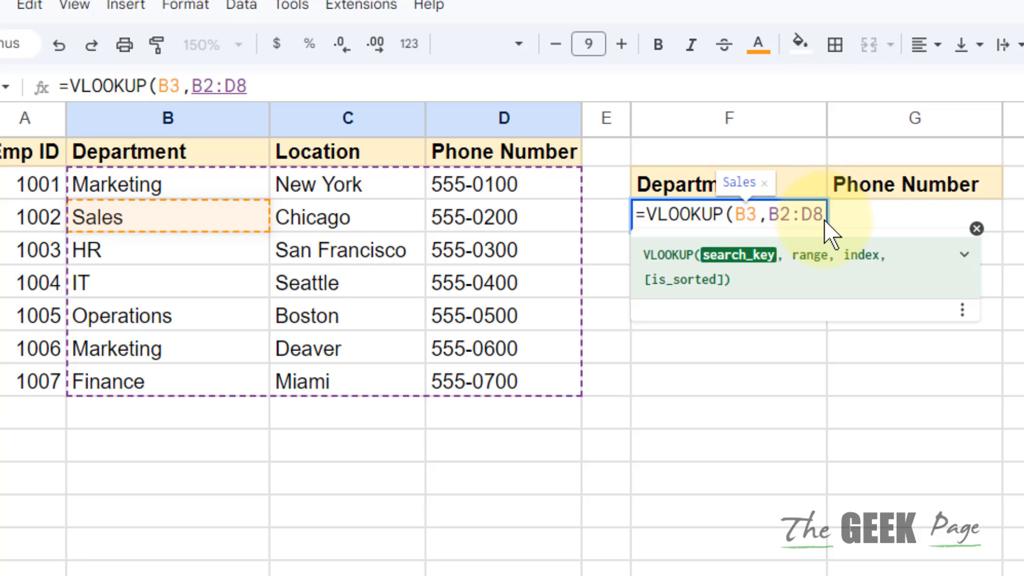
pyautogui.write(',')
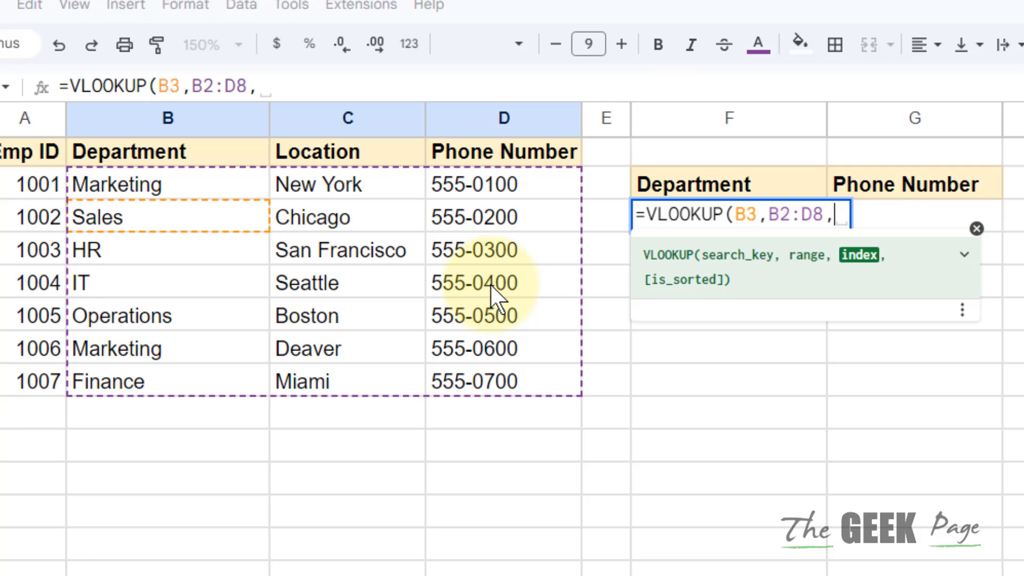
# Step: Complete the F3 formula with column index 3 and is_sorted set to 0, and check the cell
pyautogui.write('3,')
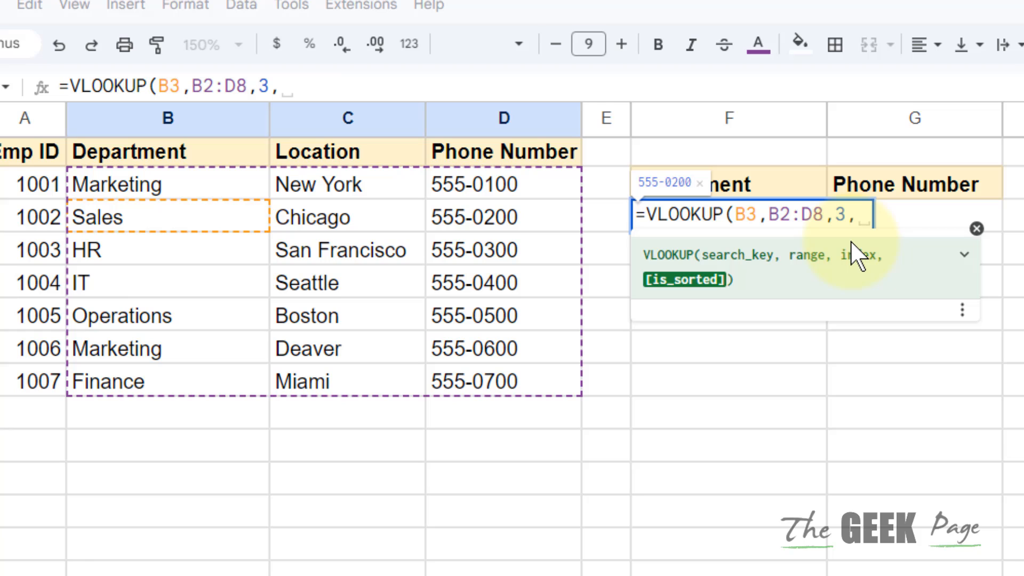
pyautogui.write('0')
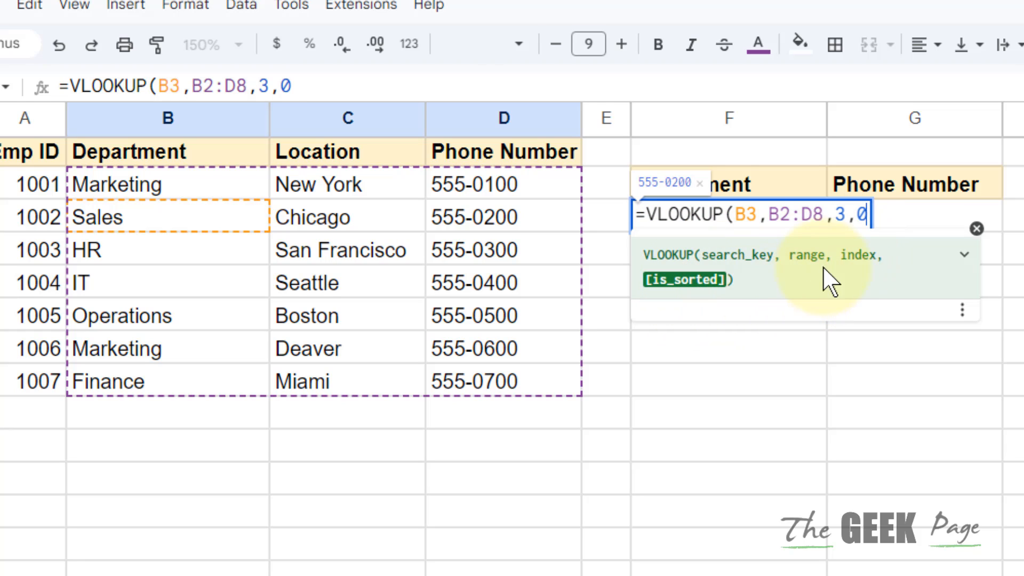
pyautogui.press('BackSpace')
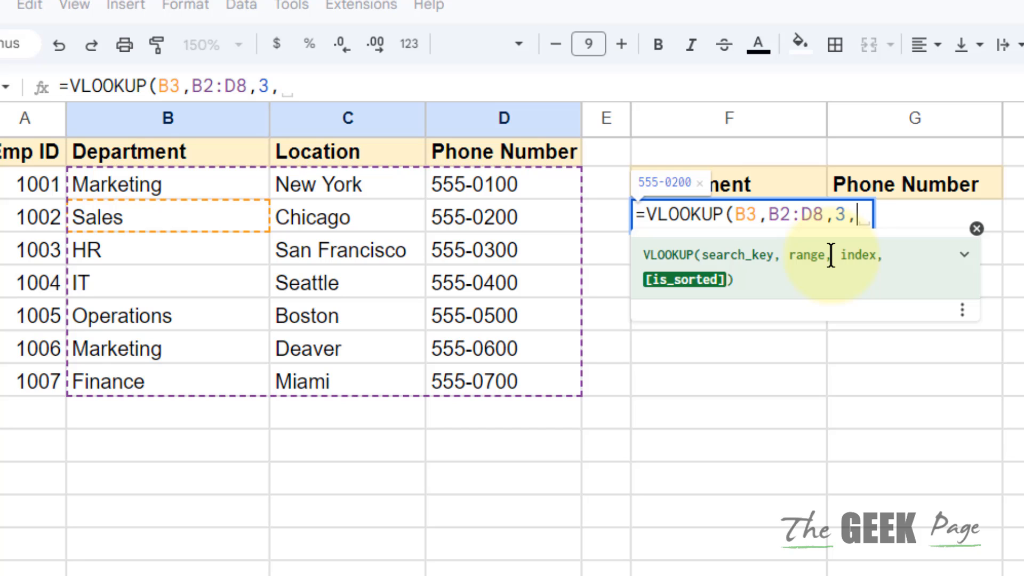
pyautogui.write('0')
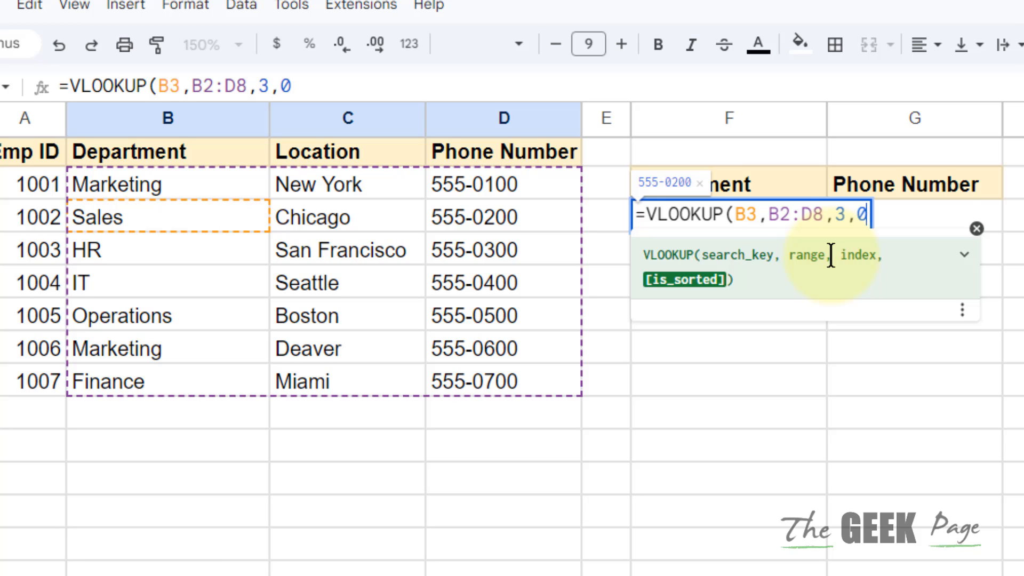
pyautogui.write(')')
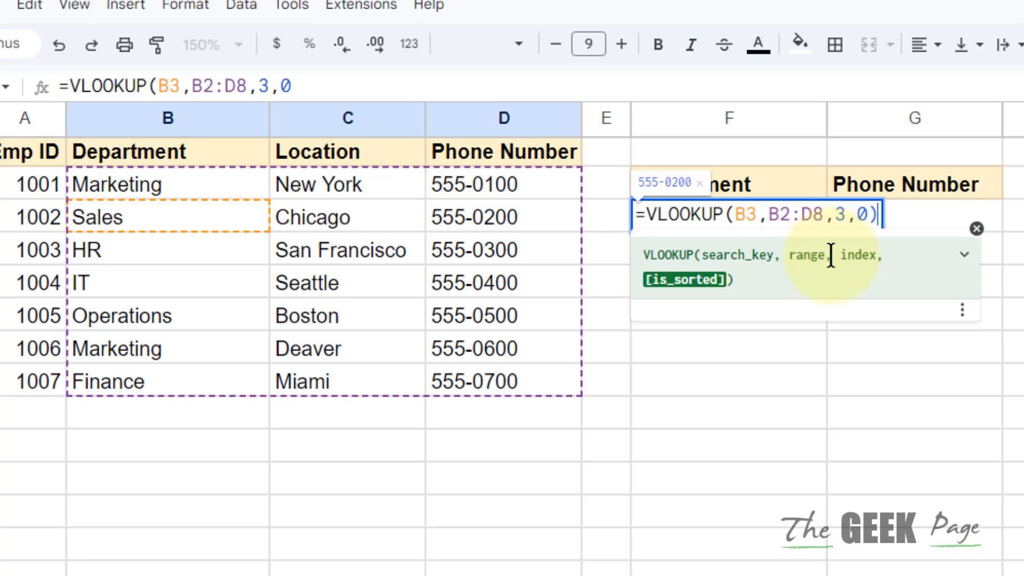
pyautogui.press('Return')
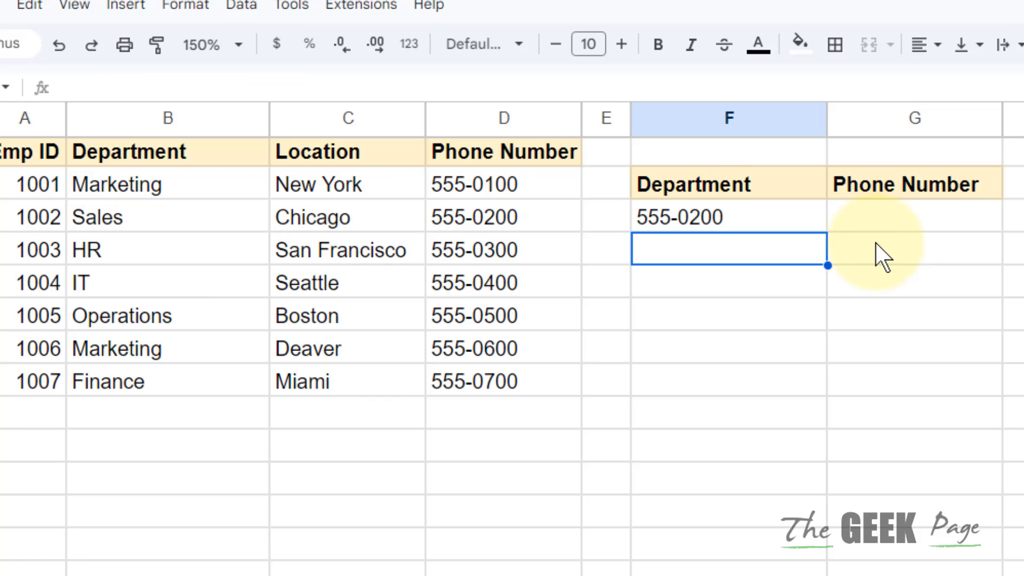
pyautogui.click(732, 223)
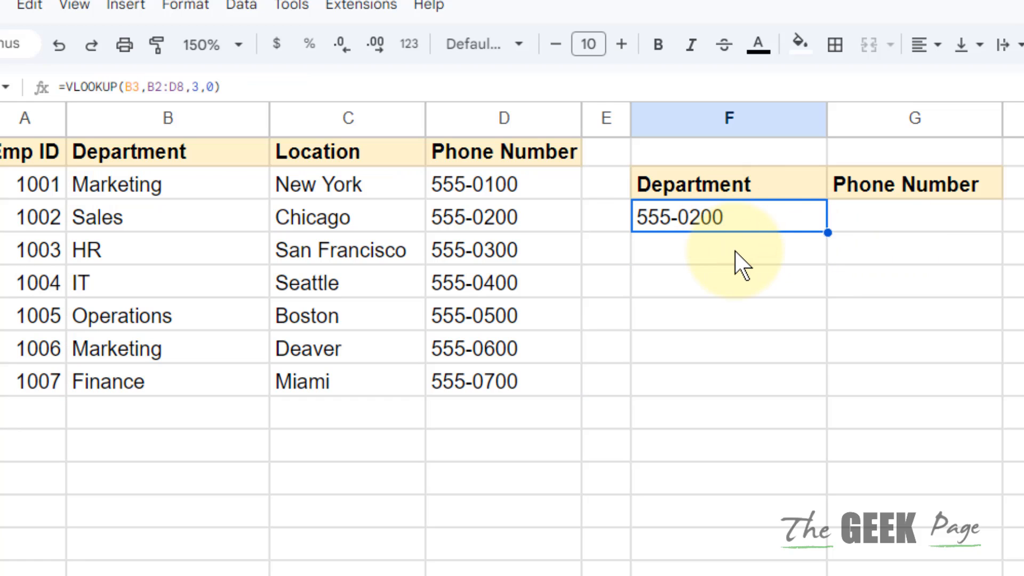
# Step: Delete the VLOOKUP formula from cell F3, leaving the Department lookup cell empty
pyautogui.doubleClick(758, 210)
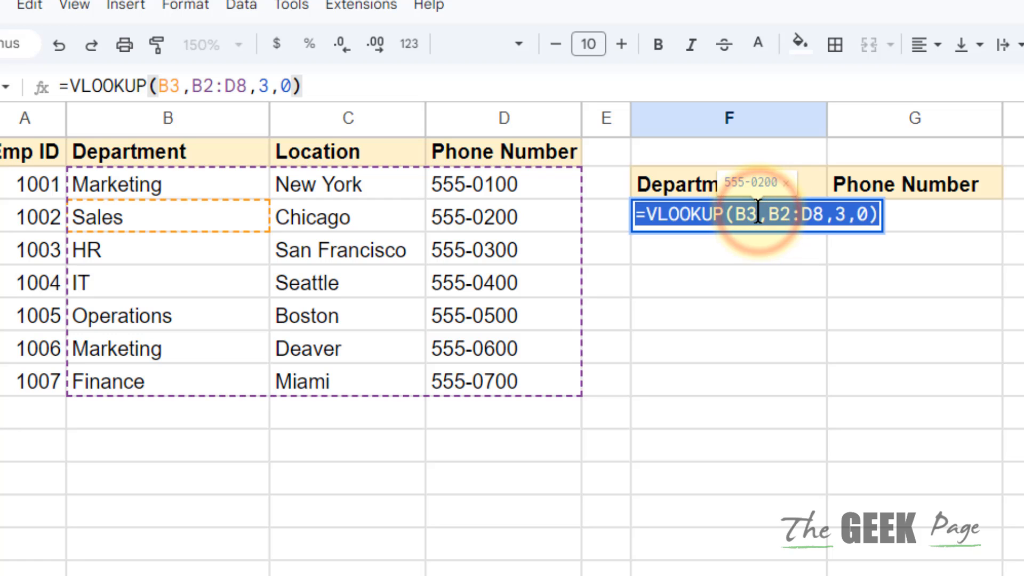
pyautogui.press('BackSpace')
pyautogui.click(762, 294)
pyautogui.click(874, 213)
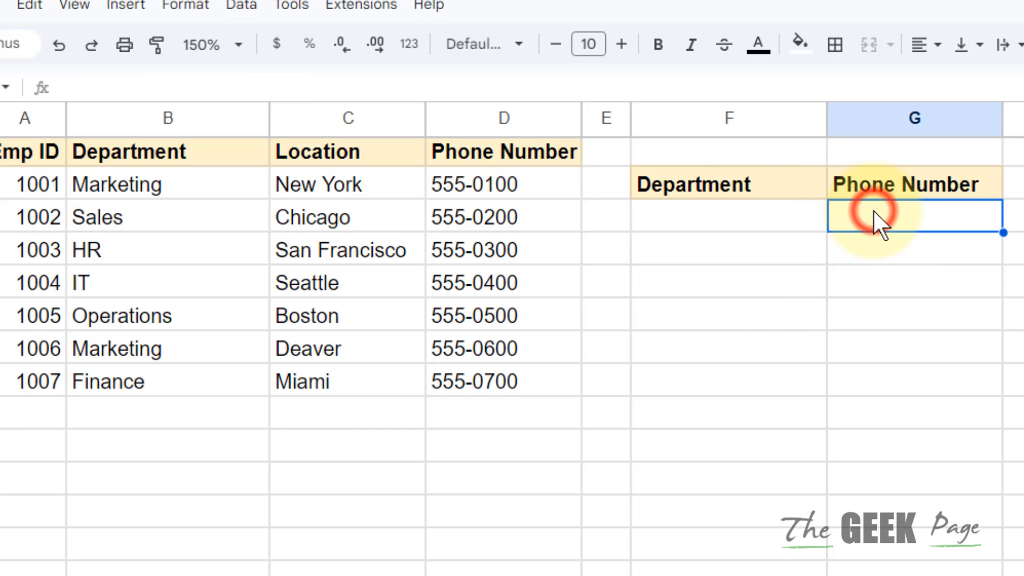
# Step: Enter HR as the department to look up in cell F3
pyautogui.click(733, 222)
pyautogui.doubleClick(734, 221)
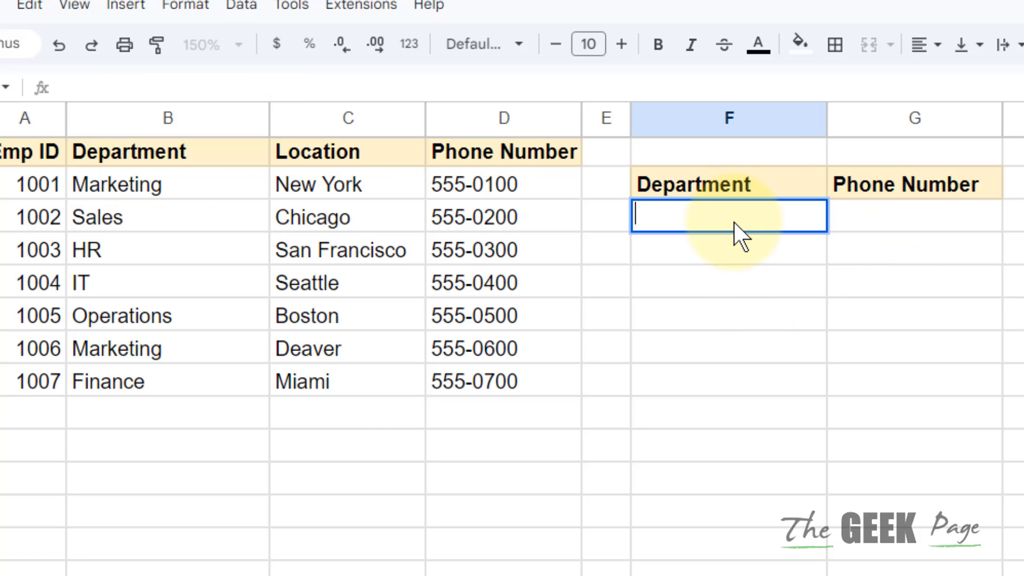
pyautogui.write('HR')
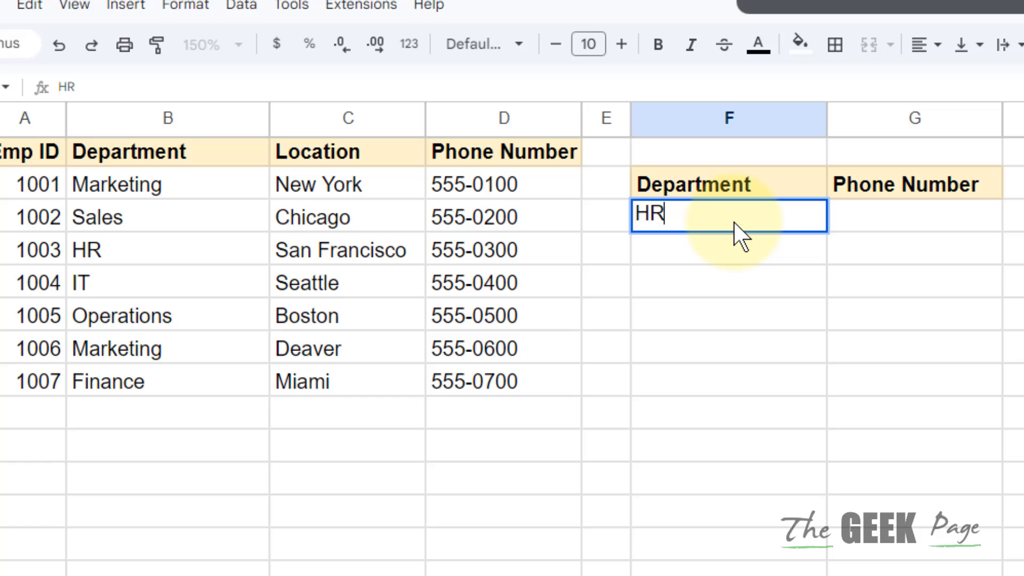
# Step: Begin a VLOOKUP formula in cell G3 under Phone Number, using F3 as the search key
pyautogui.click(928, 218)
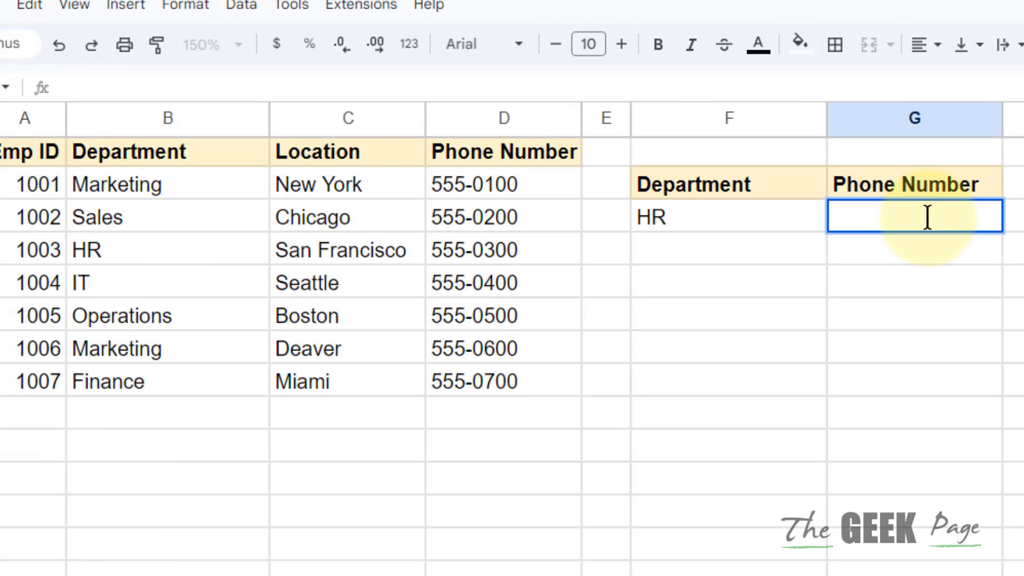
pyautogui.write('=v')
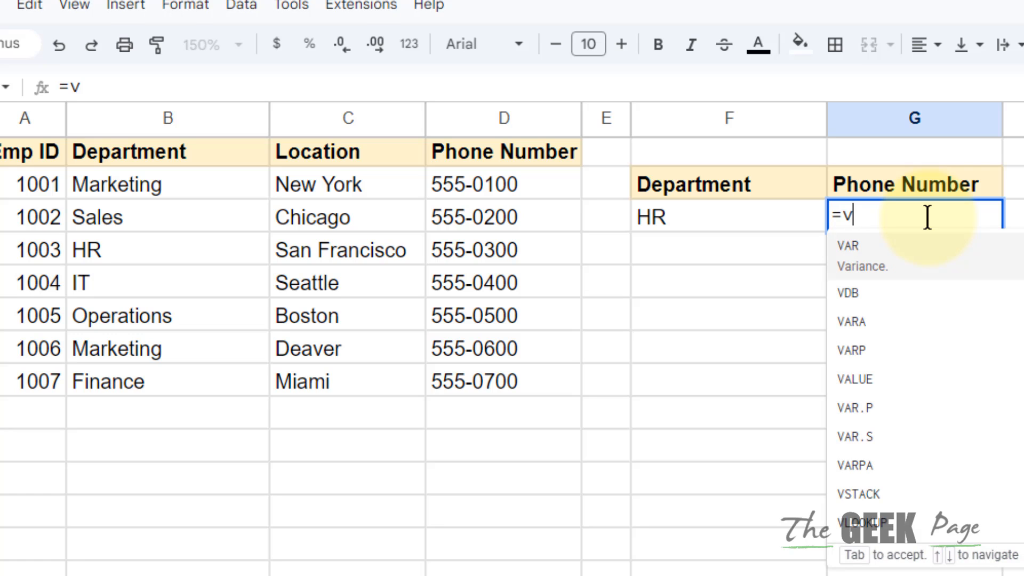
pyautogui.write('loo')
pyautogui.click(939, 259)
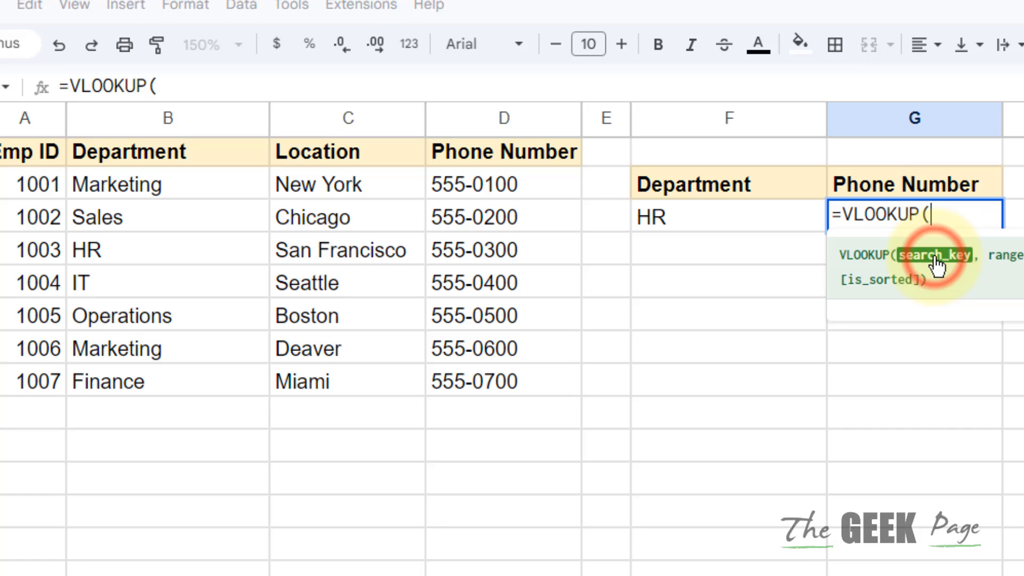
pyautogui.click(663, 217)
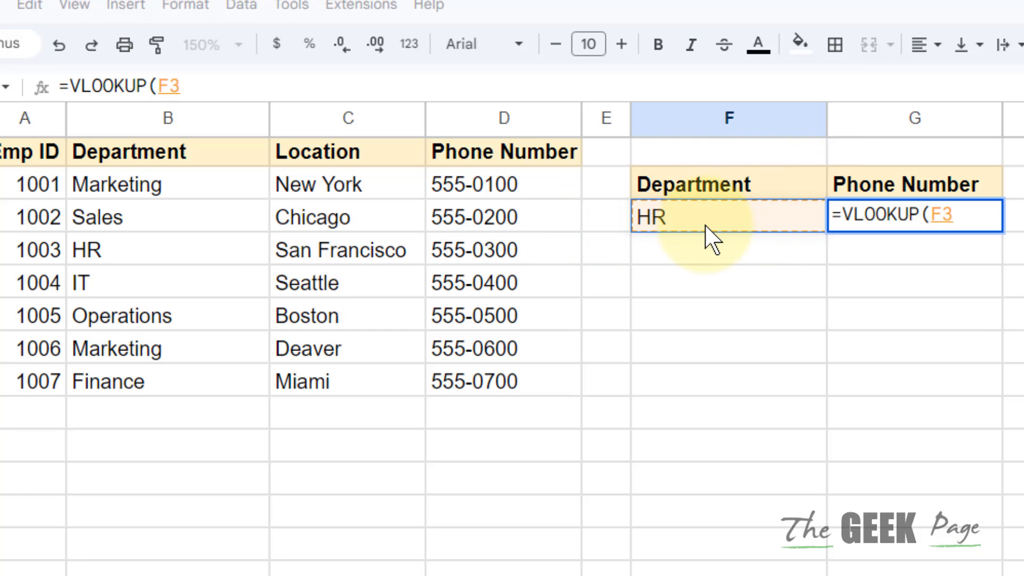
# Step: Complete the G3 formula with range B2:D8, column index 3 and is_sorted 0, and check the cell
pyautogui.write(',')
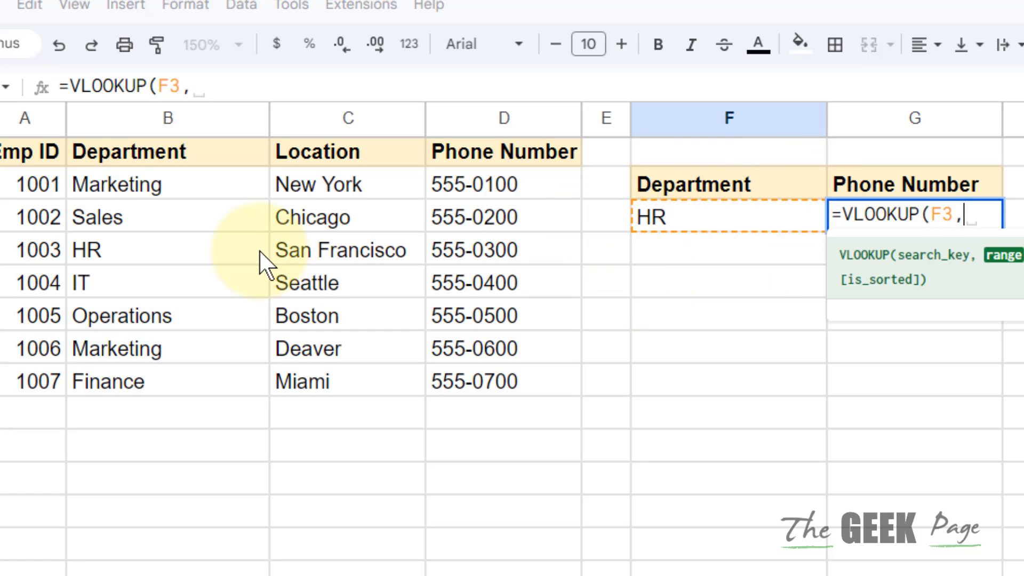
pyautogui.moveTo(88, 179); pyautogui.dragTo(493, 370)
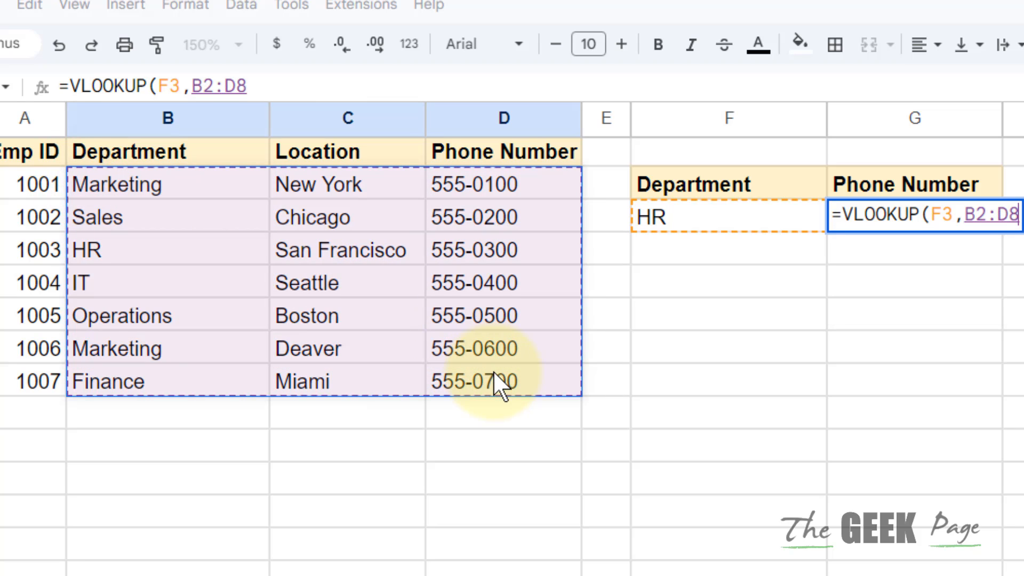
pyautogui.write(',')
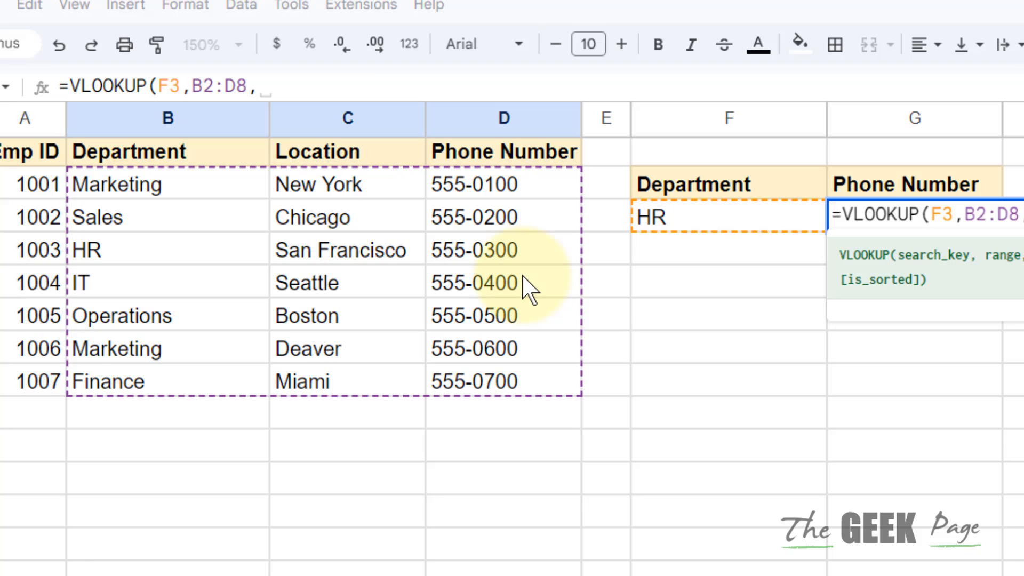
pyautogui.write('3,')
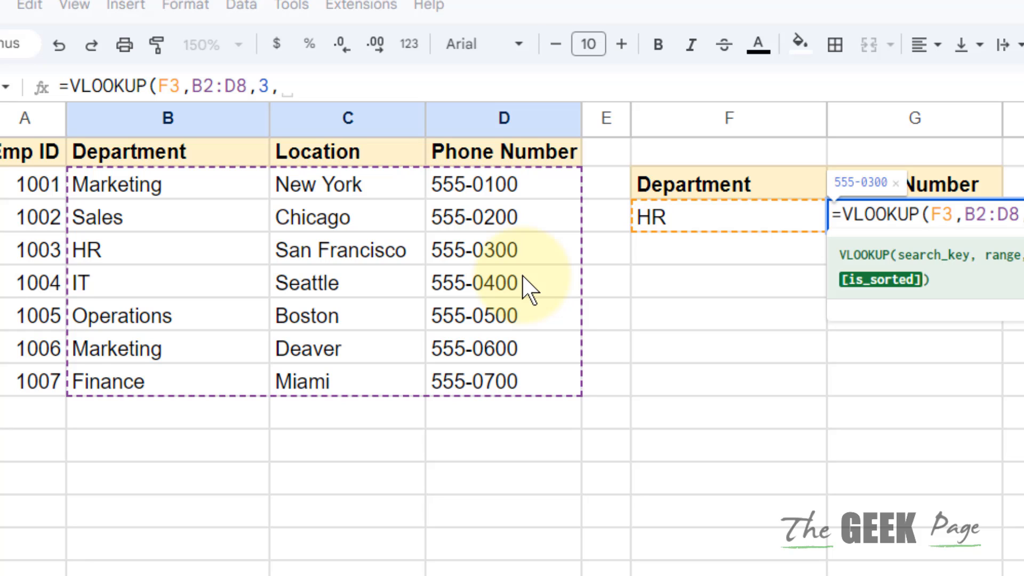
pyautogui.write('0)')
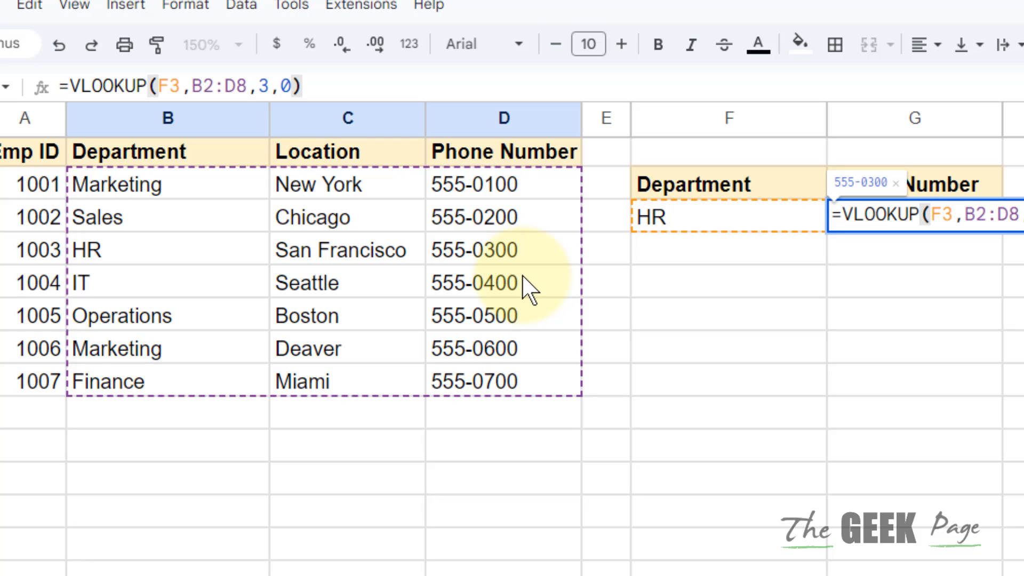
pyautogui.press('Return')
pyautogui.click(854, 222)
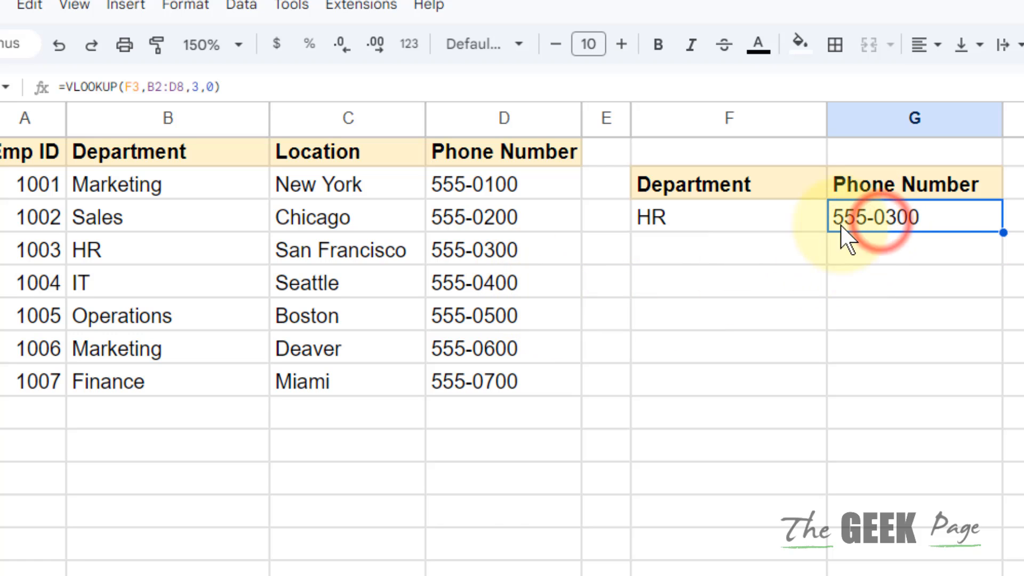
# Step: Replace the lookup department in cell F3 with Sales and check the phone number formula in G3
pyautogui.click(713, 222)
pyautogui.doubleClick(711, 220)
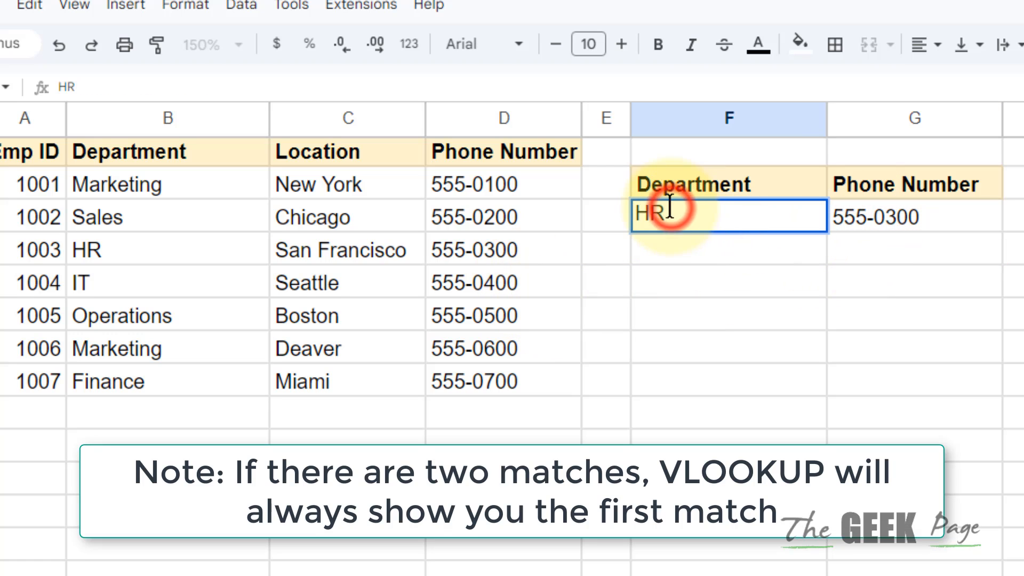
pyautogui.moveTo(661, 214); pyautogui.dragTo(636, 213)
pyautogui.write('Sa')
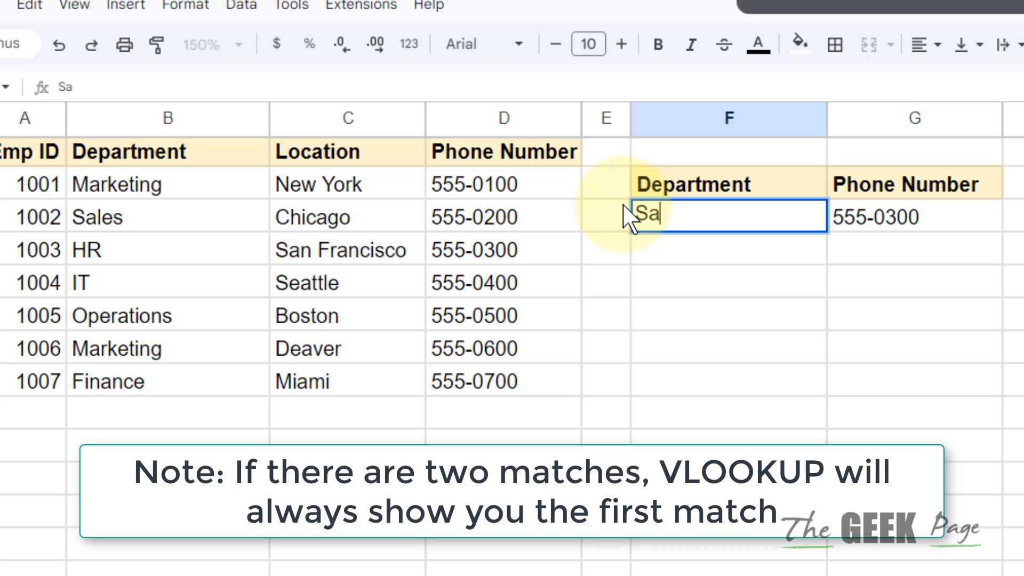
pyautogui.write('les')
pyautogui.click(791, 293)
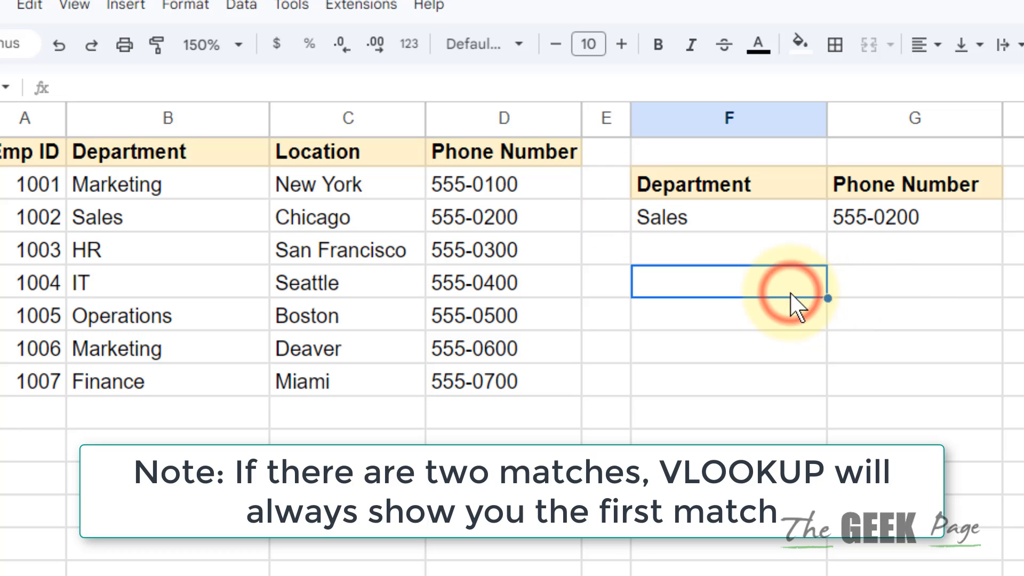
pyautogui.click(901, 221)
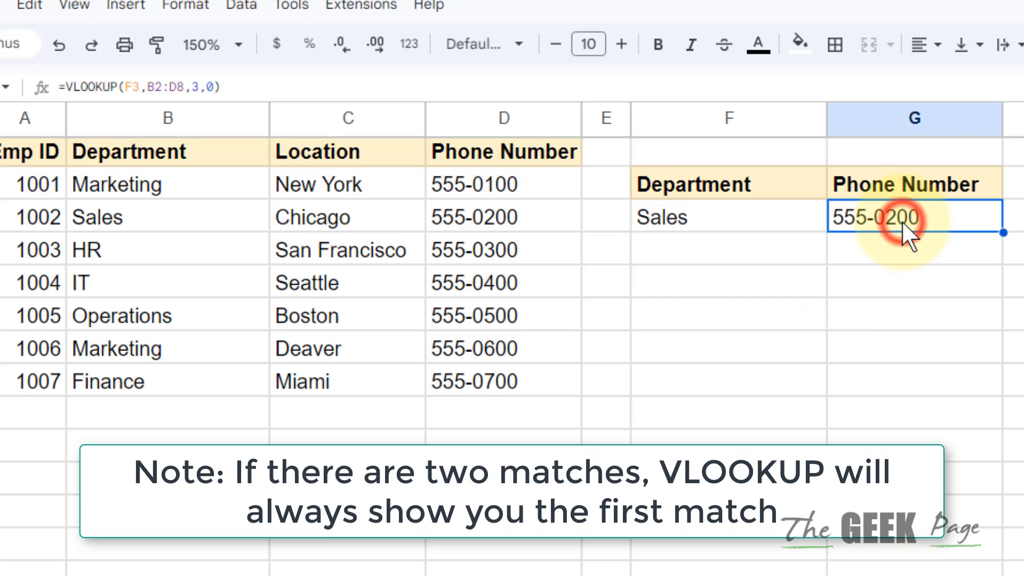
# Step: Set the lookup department in cell F3 to Marketing and check the result cell G3
pyautogui.doubleClick(719, 216)
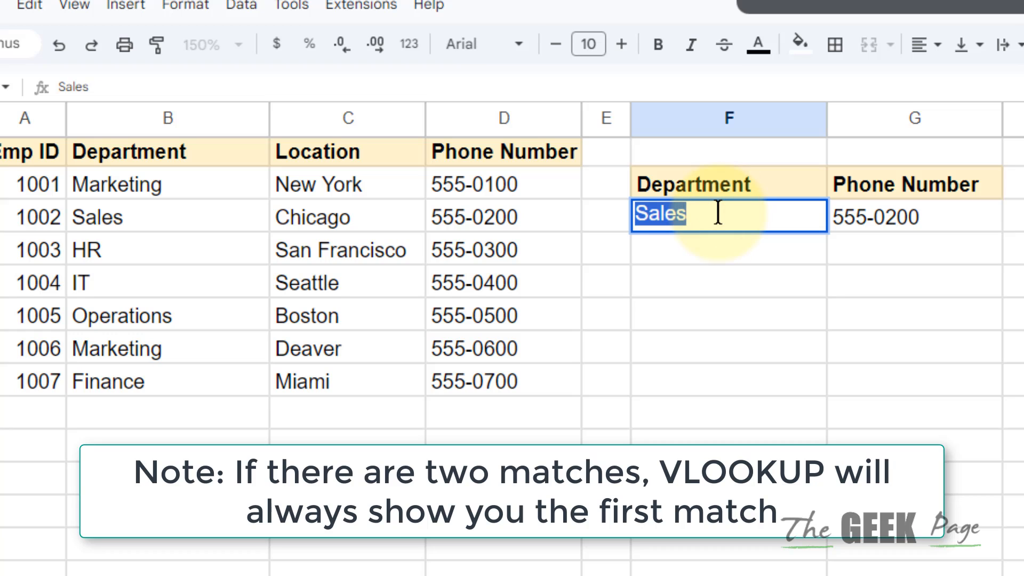
pyautogui.write('Marke')
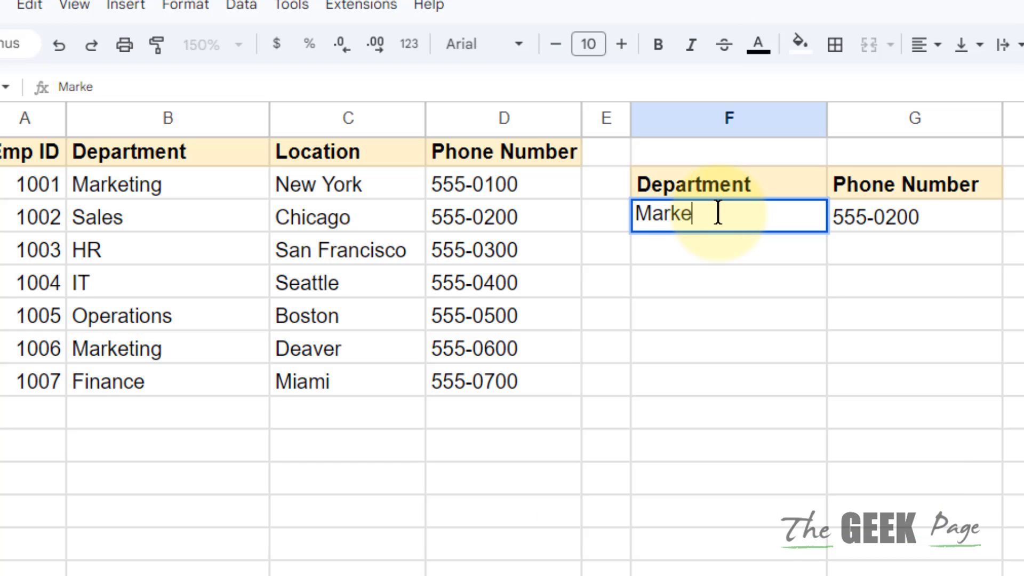
pyautogui.write('ting')
pyautogui.click(717, 323)
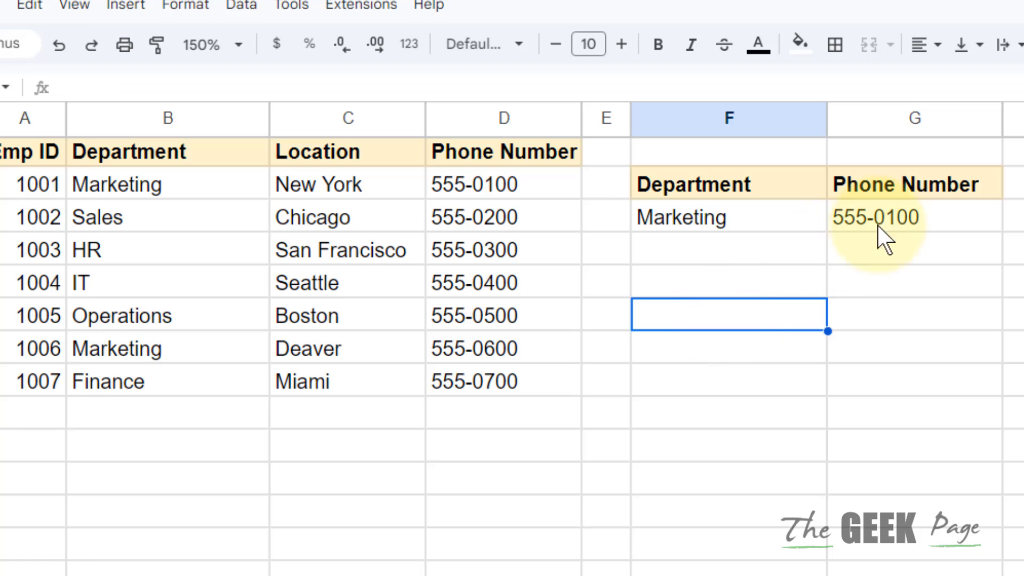
pyautogui.click(892, 232)
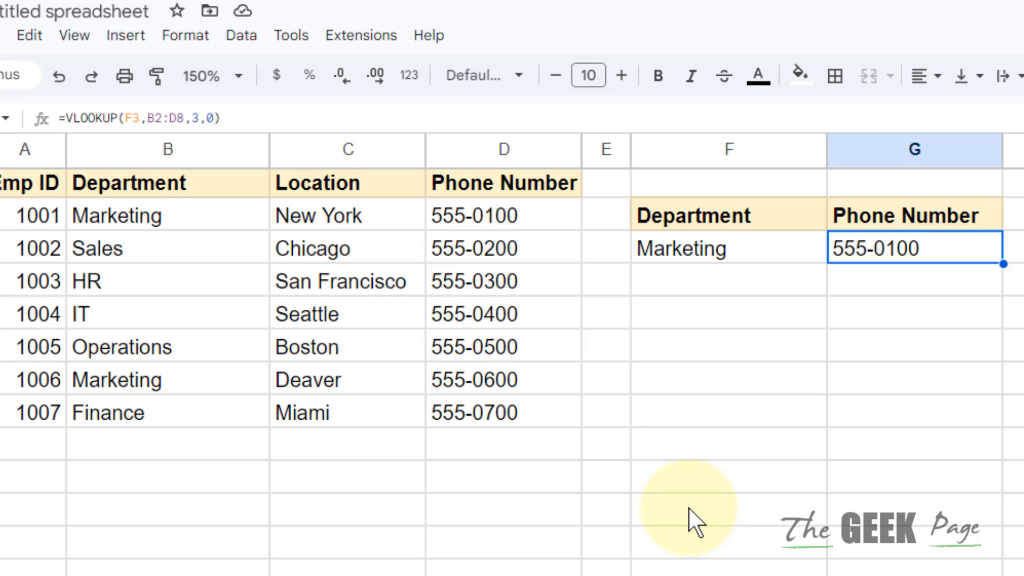
# Step: Add a data validation rule to cell F8 with the criteria Dropdown (from a range)
pyautogui.click(692, 414)
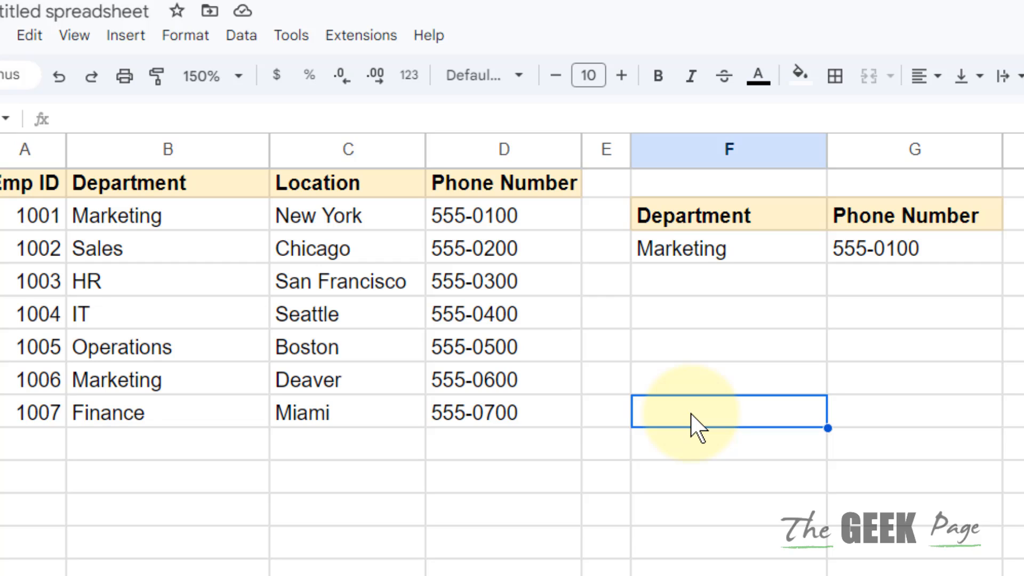
pyautogui.click(238, 39)
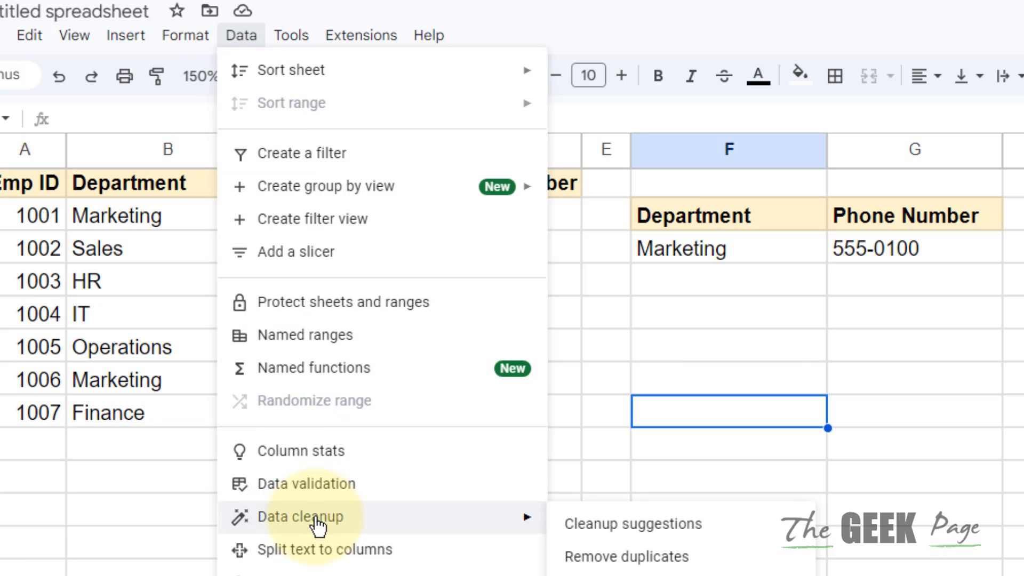
pyautogui.click(324, 485)
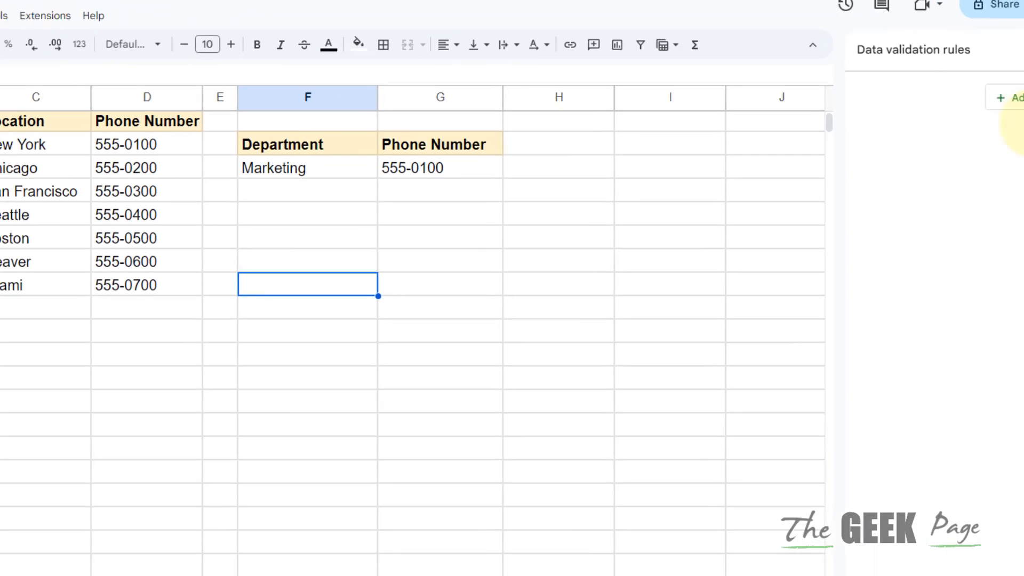
pyautogui.click(1022, 109)
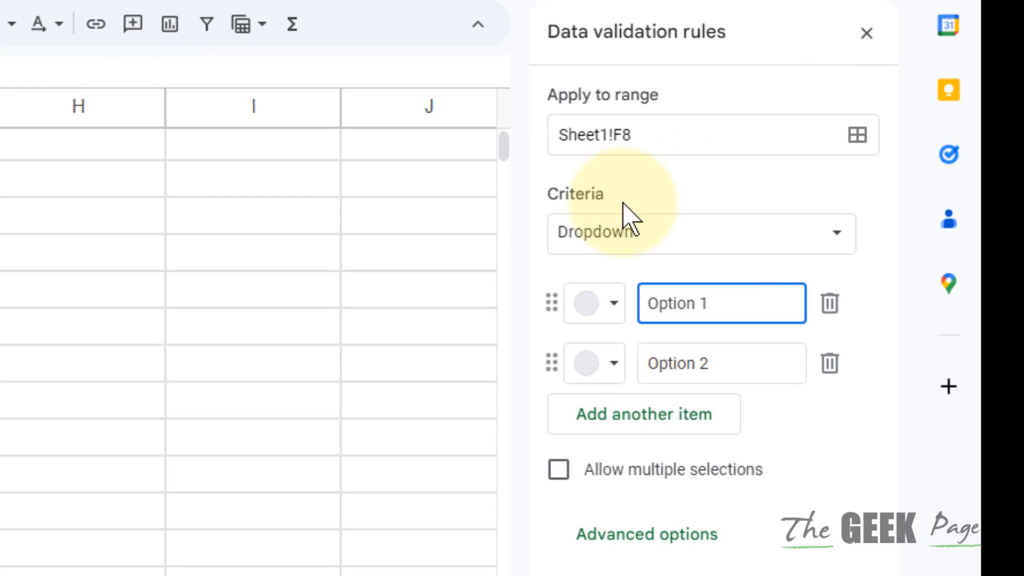
pyautogui.click(670, 236)
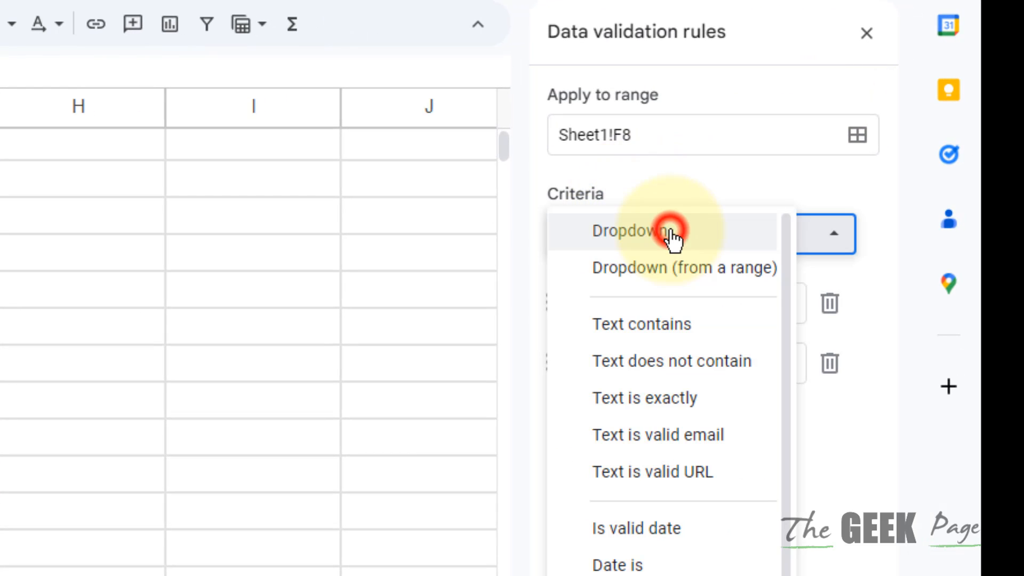
pyautogui.click(619, 285)
# Step: Use the department cells B2:B8 as the dropdown's source range and save the validation rule
pyautogui.click(632, 302)
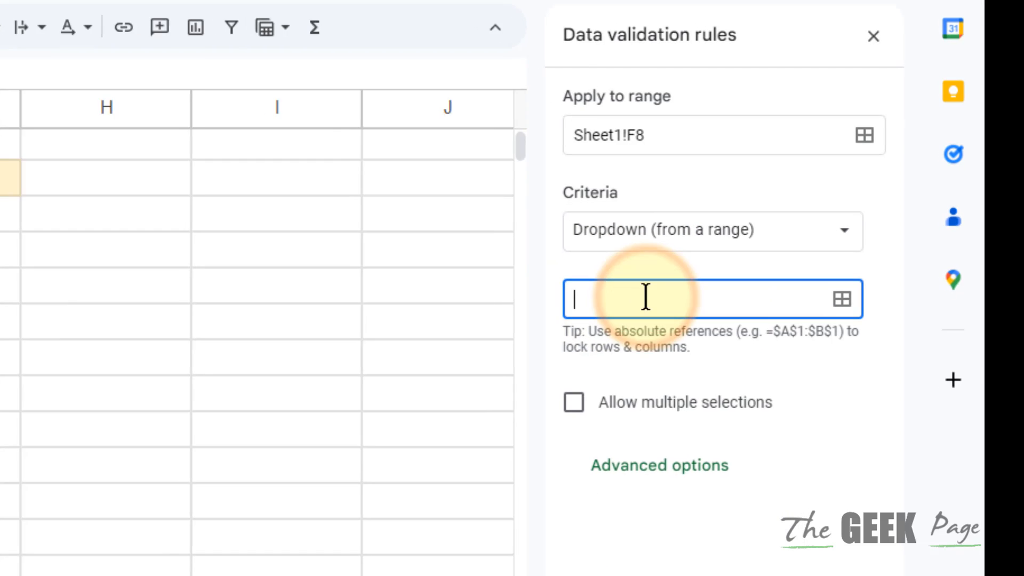
pyautogui.moveTo(106, 163); pyautogui.dragTo(101, 274)
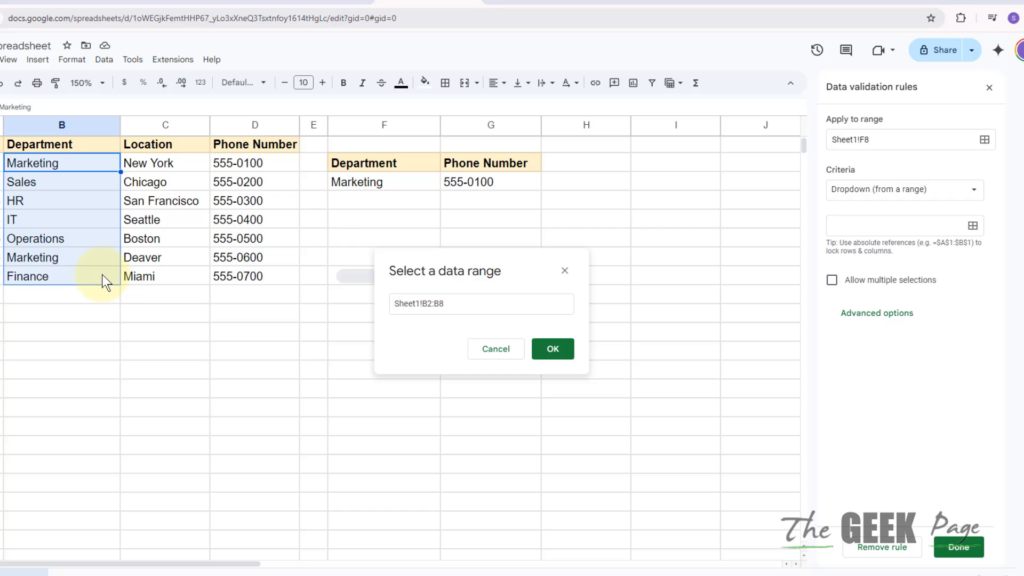
pyautogui.click(553, 349)
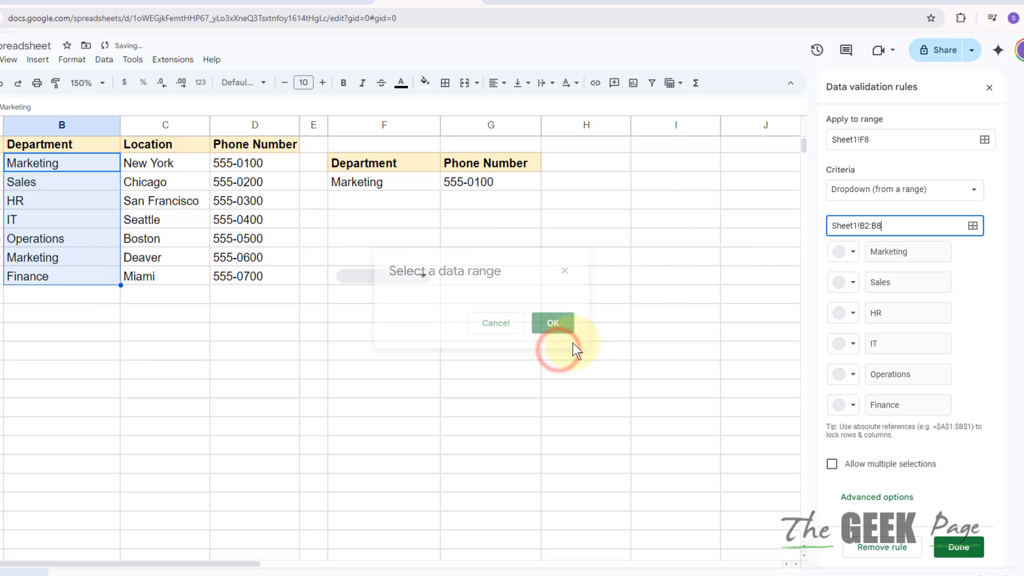
pyautogui.click(958, 555)
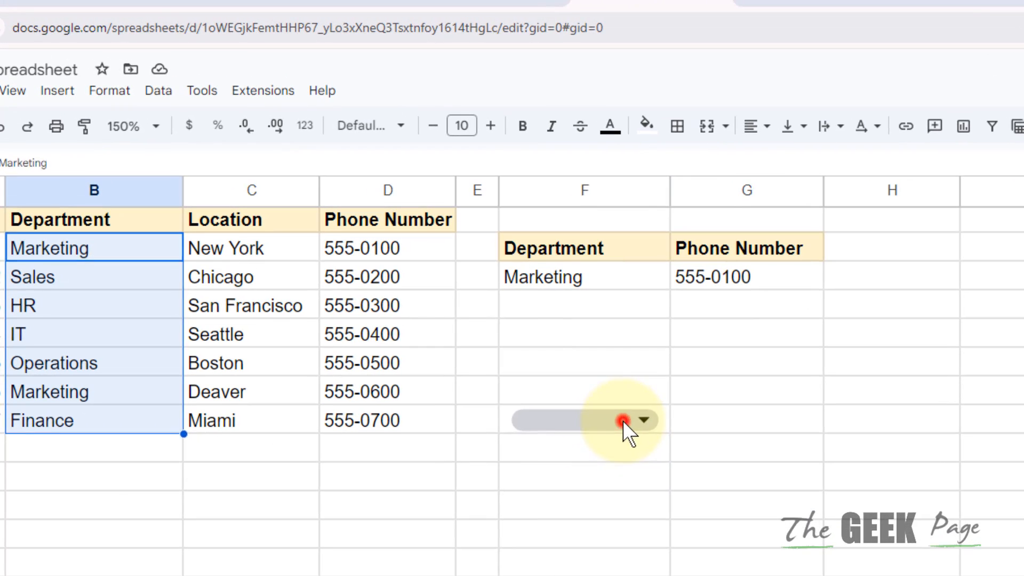
# Step: Choose Sales from the dropdown in F8 and begin a VLOOKUP formula in G8 with F8 as the search key
pyautogui.click(622, 420)
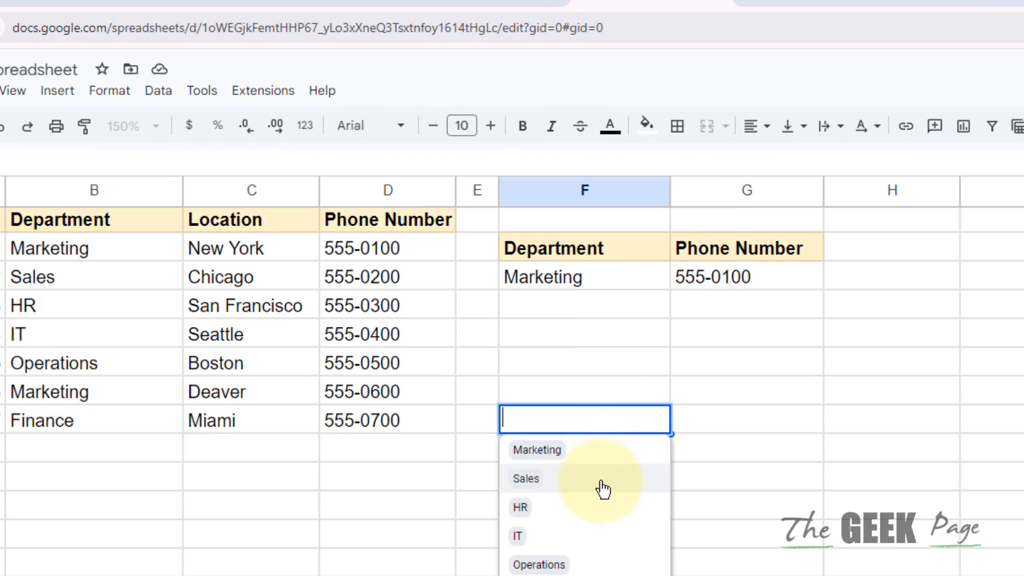
pyautogui.click(599, 487)
pyautogui.click(708, 420)
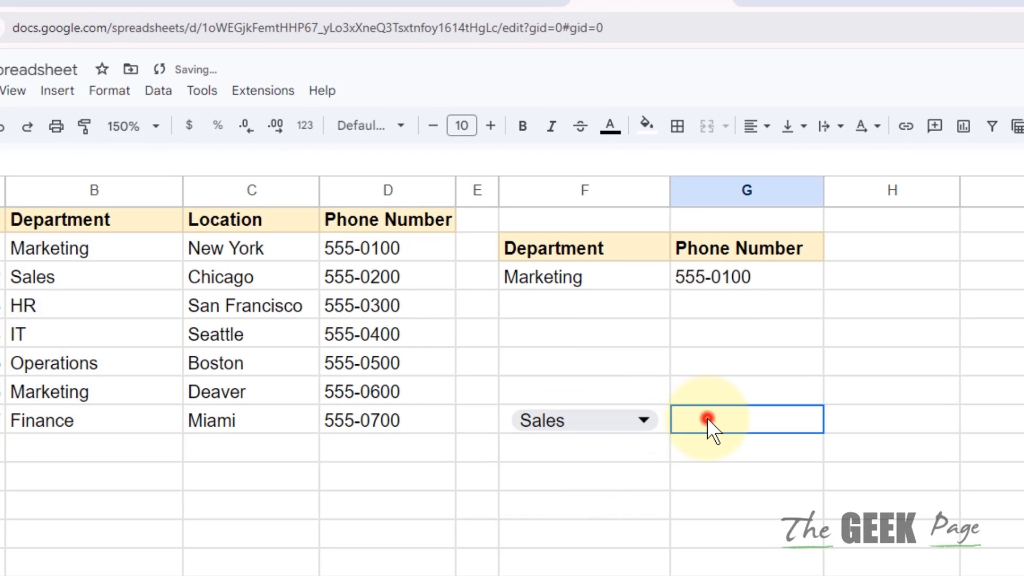
pyautogui.doubleClick(707, 418)
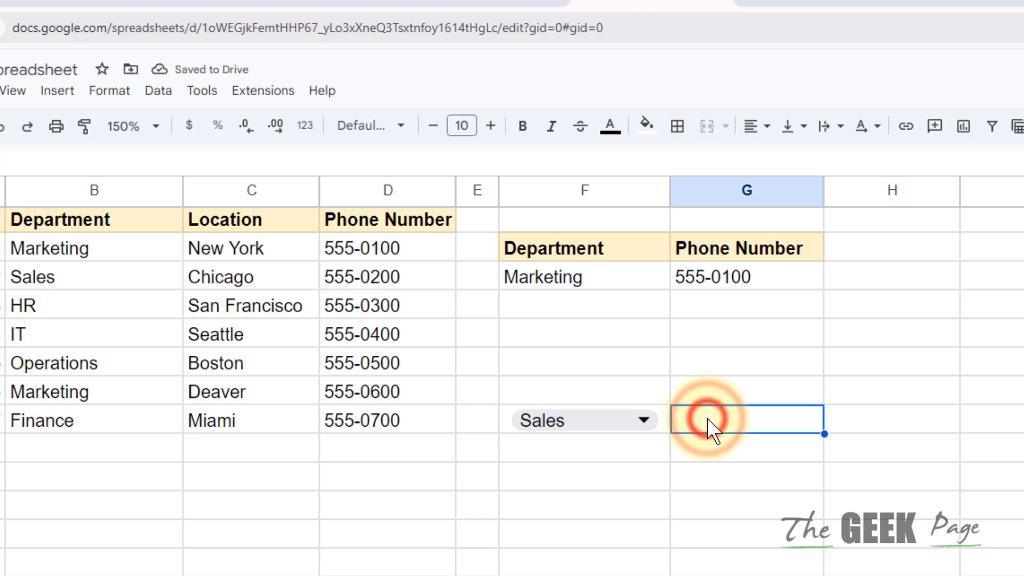
pyautogui.write('=')
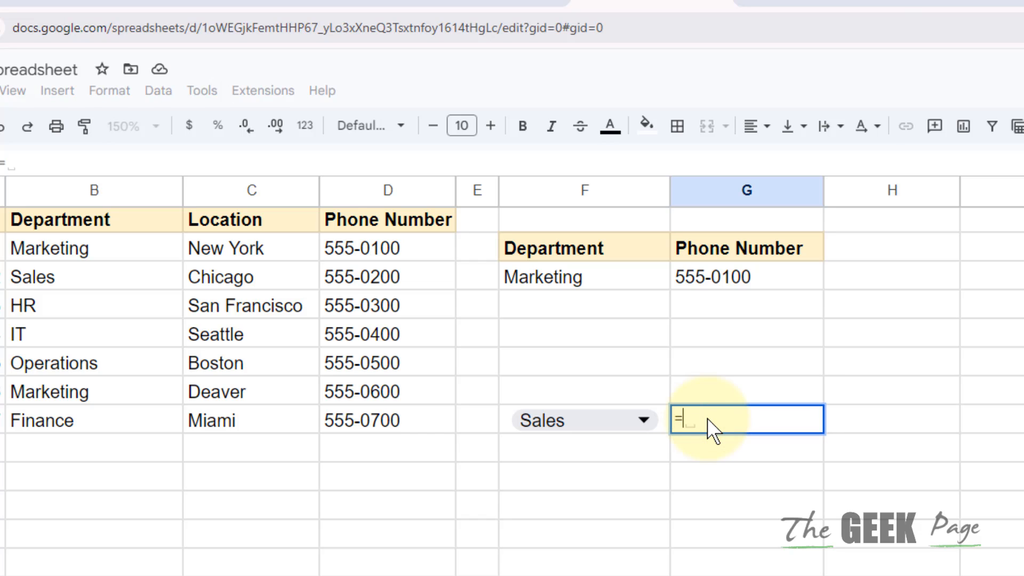
pyautogui.write('vloo')
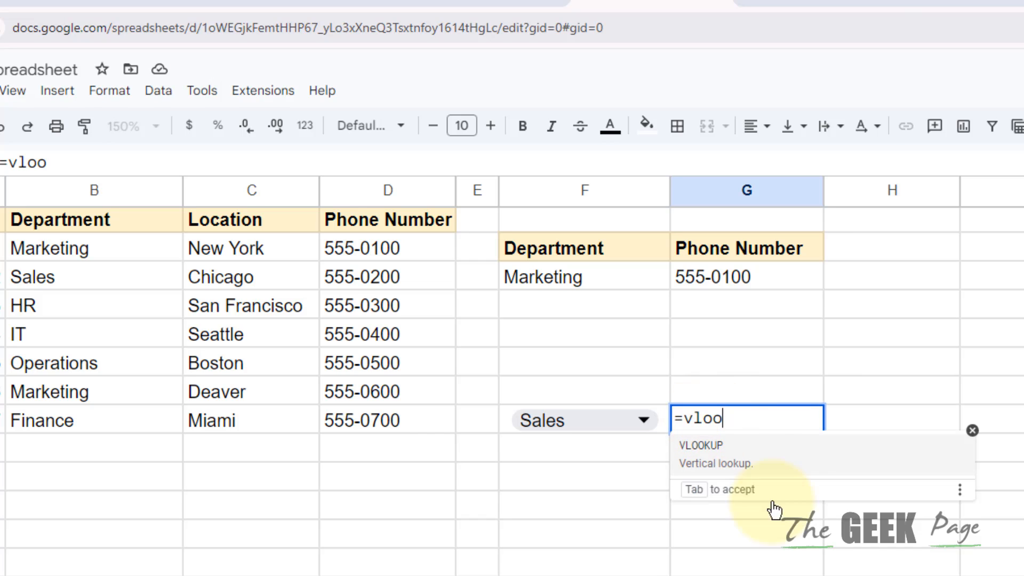
pyautogui.click(762, 460)
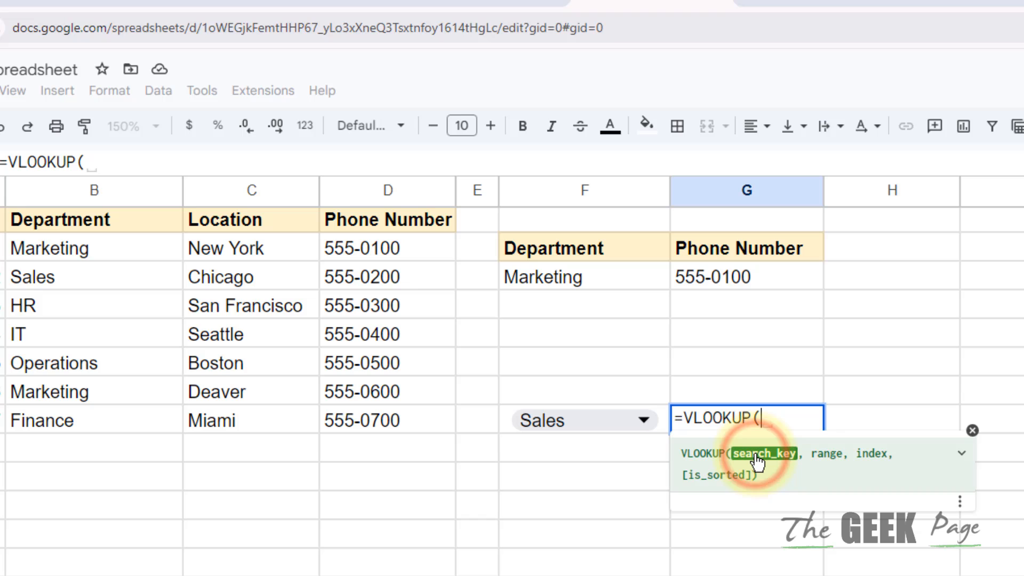
pyautogui.click(503, 417)
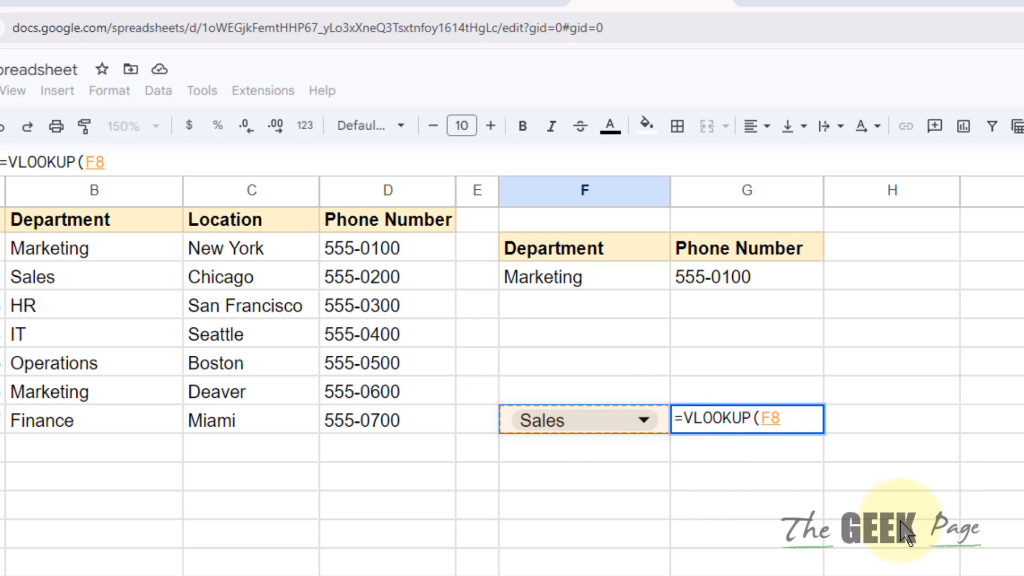
# Step: Complete the G8 formula with range B2:D8, column index 3 and is_sorted 0, and check the cell
pyautogui.write(',')
pyautogui.moveTo(20, 247); pyautogui.dragTo(398, 410)
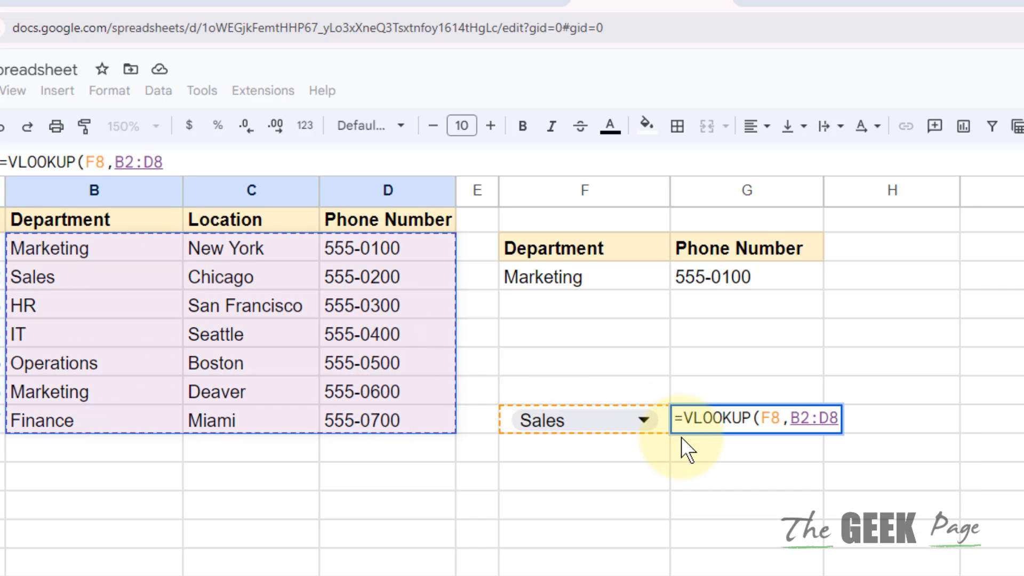
pyautogui.write(', ')
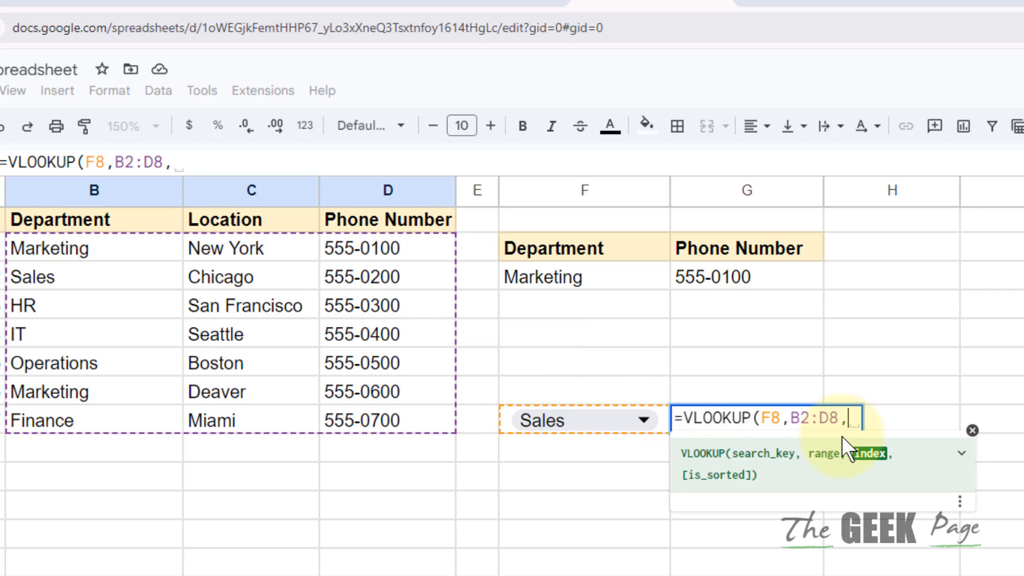
pyautogui.write('3,0')
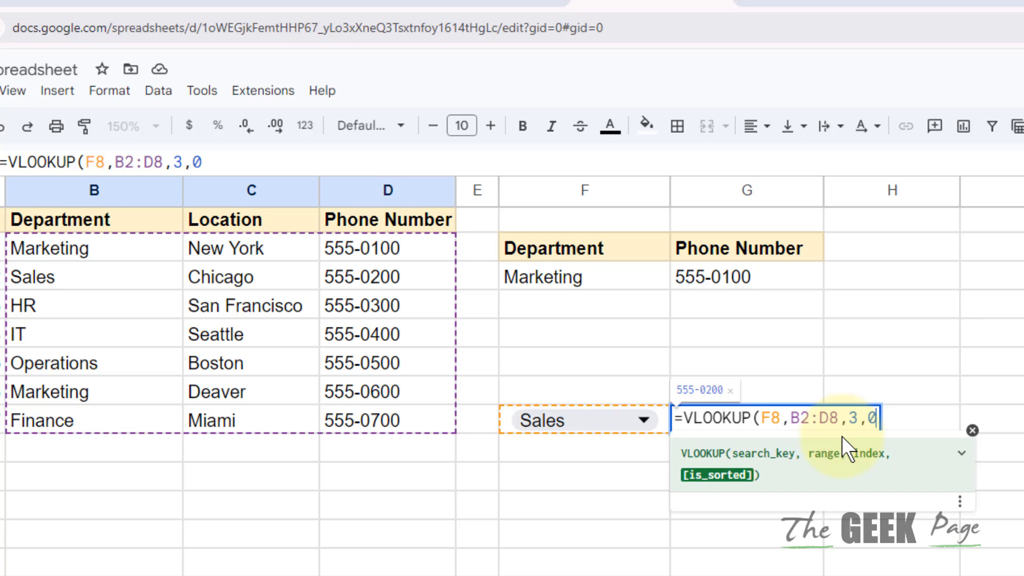
pyautogui.write(')')
pyautogui.press('Return')
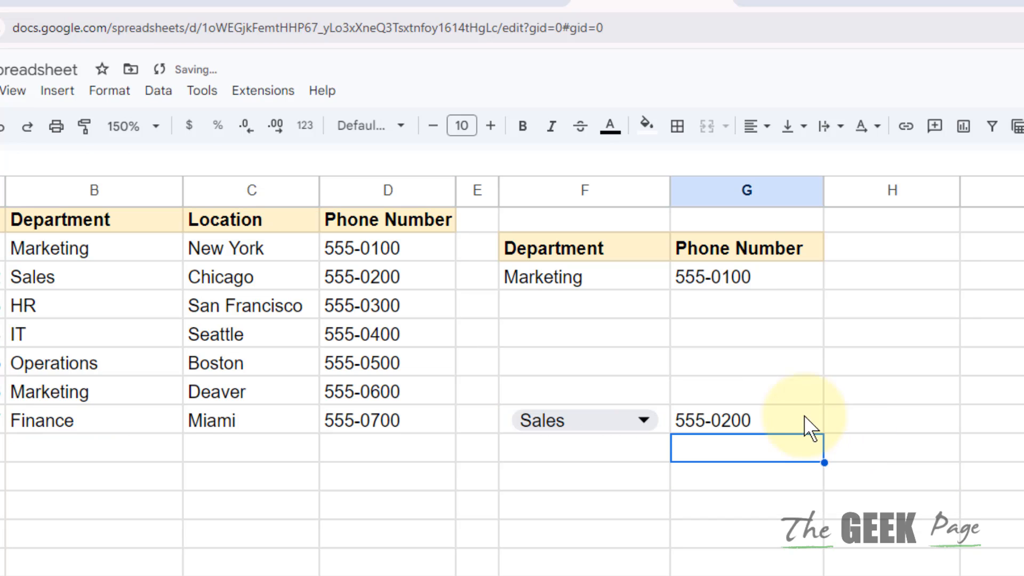
pyautogui.click(775, 421)
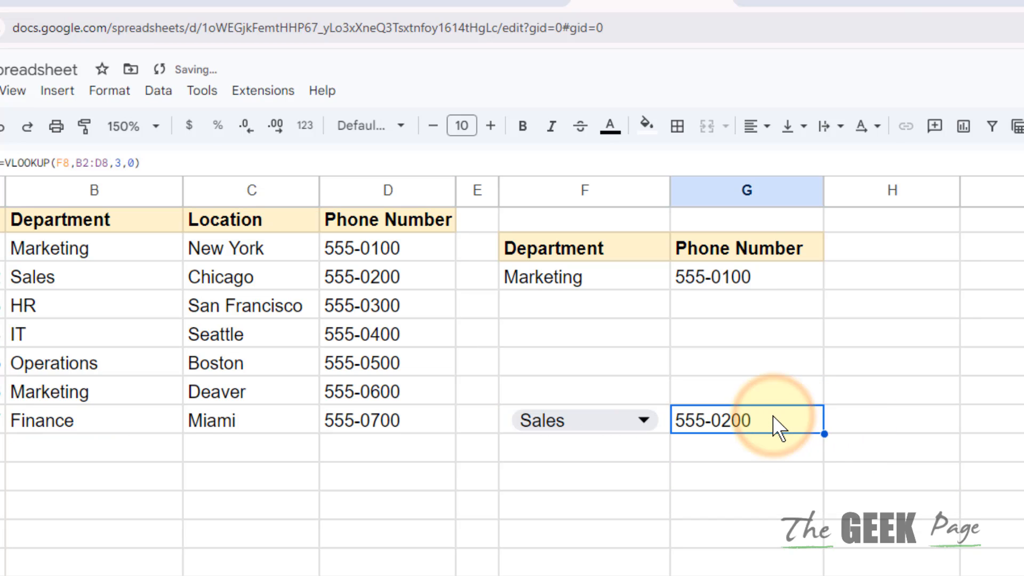
# Step: Test the lookup by switching the department dropdown in F8 to HR and to Operations
pyautogui.click(635, 423)
pyautogui.click(586, 502)
pyautogui.click(600, 422)
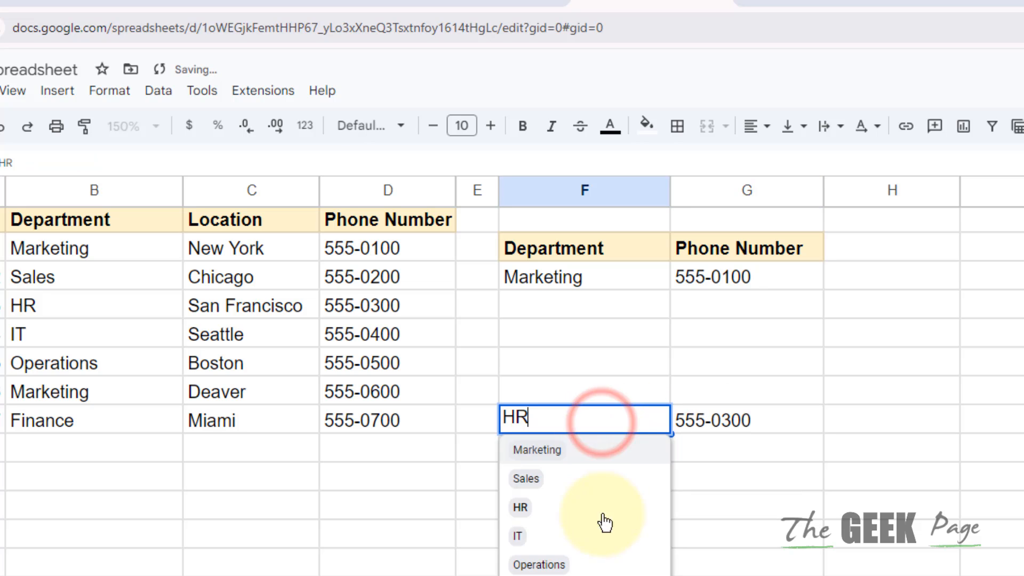
pyautogui.click(589, 560)
pyautogui.click(611, 427)
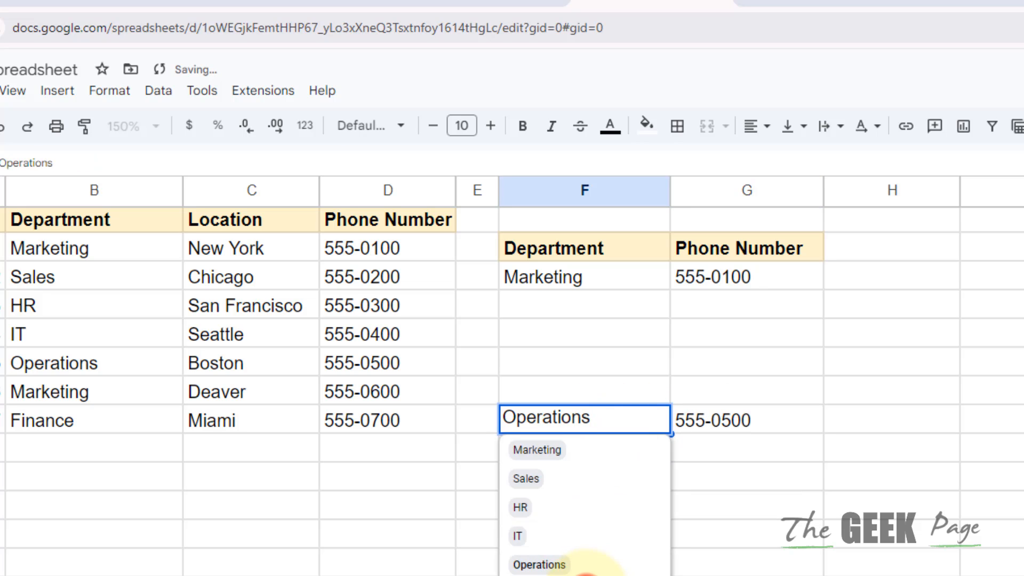
pyautogui.click(587, 575)
# Step: Set the department dropdown in F8 to HR and leave the cell
pyautogui.click(623, 425)
pyautogui.click(571, 505)
pyautogui.click(611, 470)
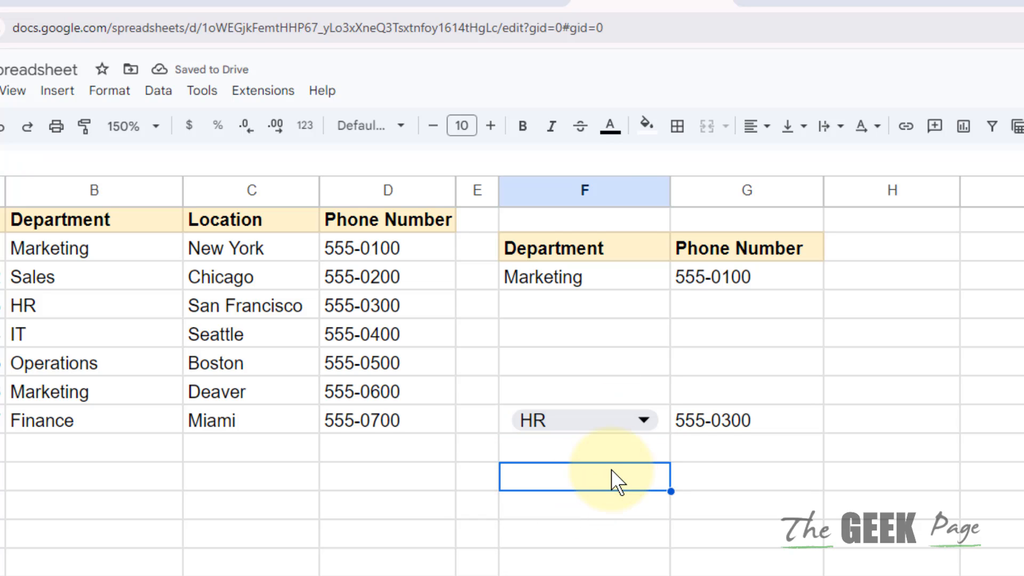
pyautogui.click(604, 531)
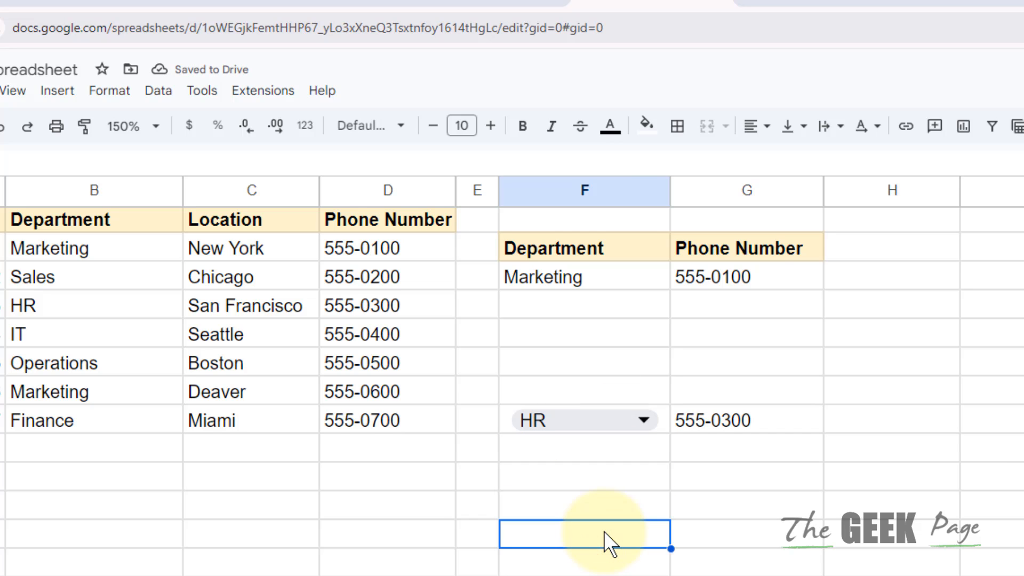